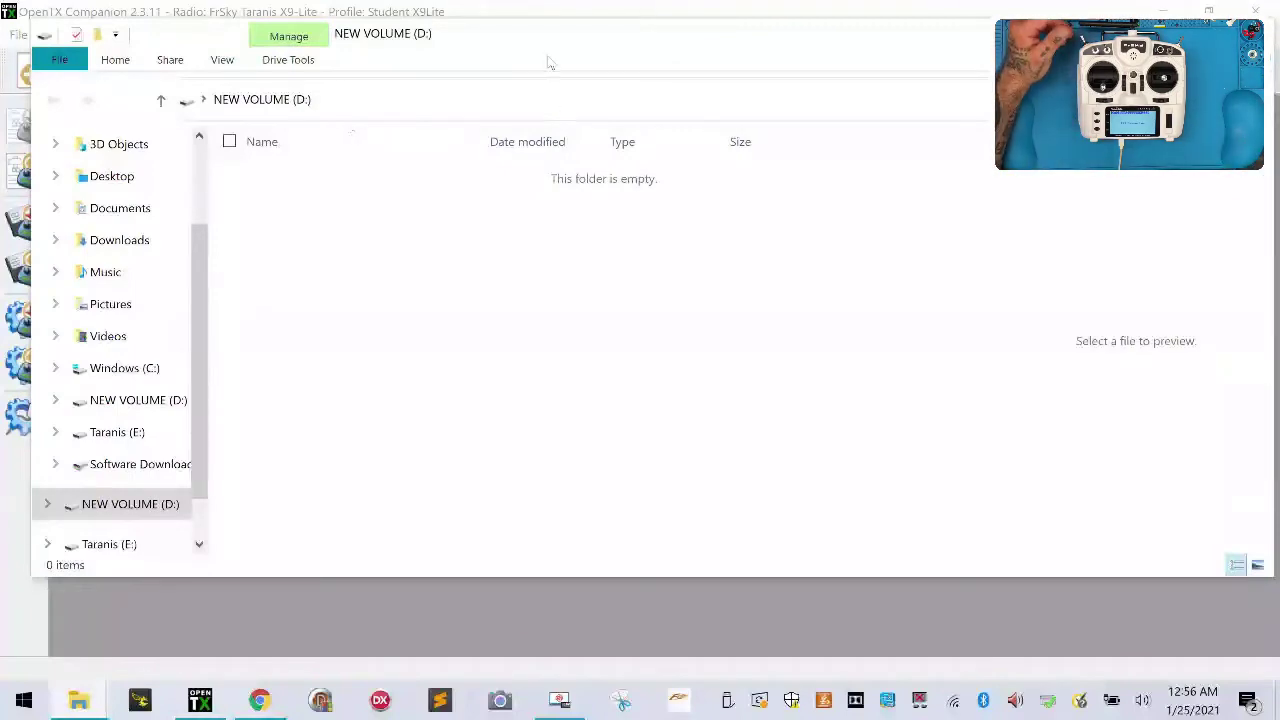
Close the view of the empty NEW VOLUME (D:) drive and examine the Student X9Lite folder and the listed drives in File Explorer.
drag(559, 46, 565, 48)
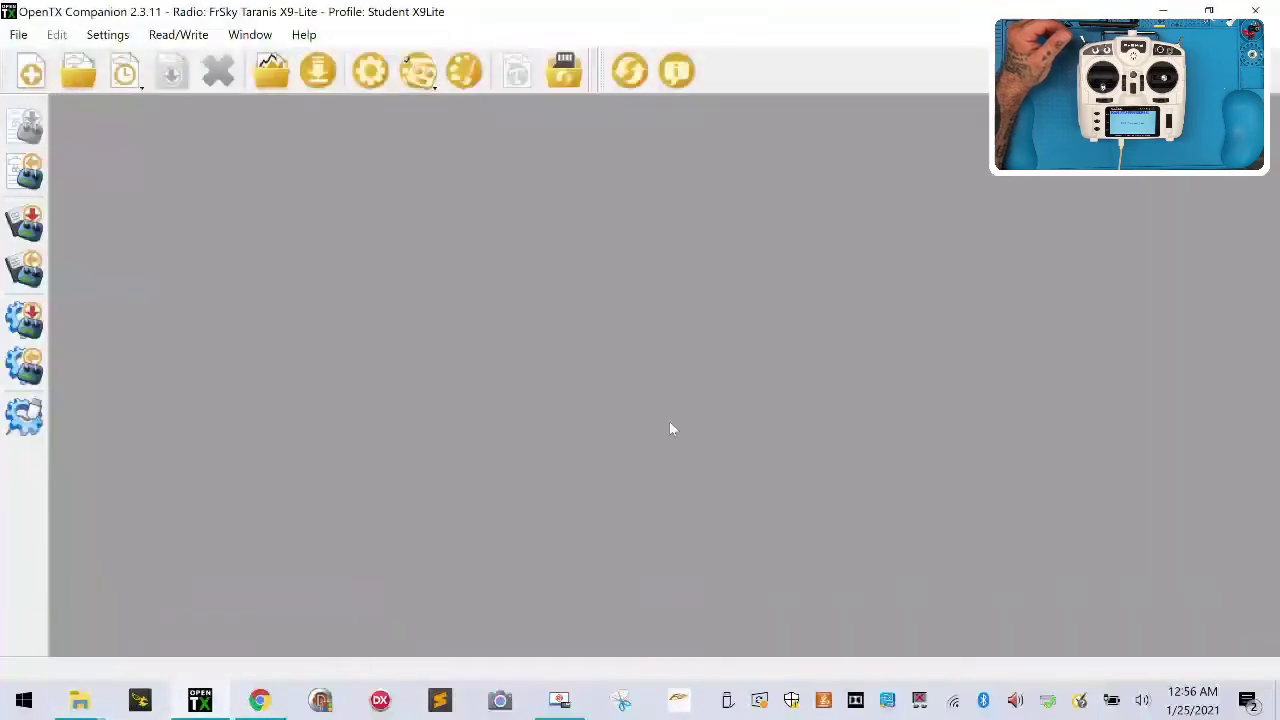
click(79, 700)
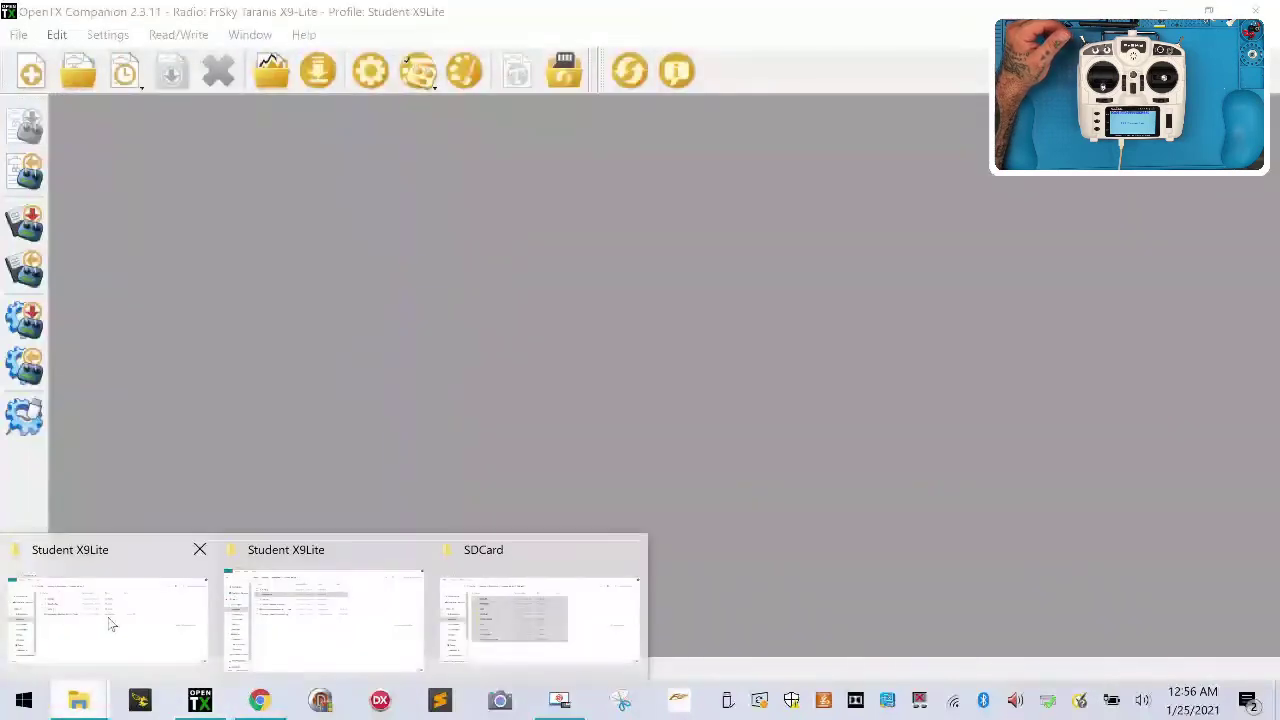
click(316, 632)
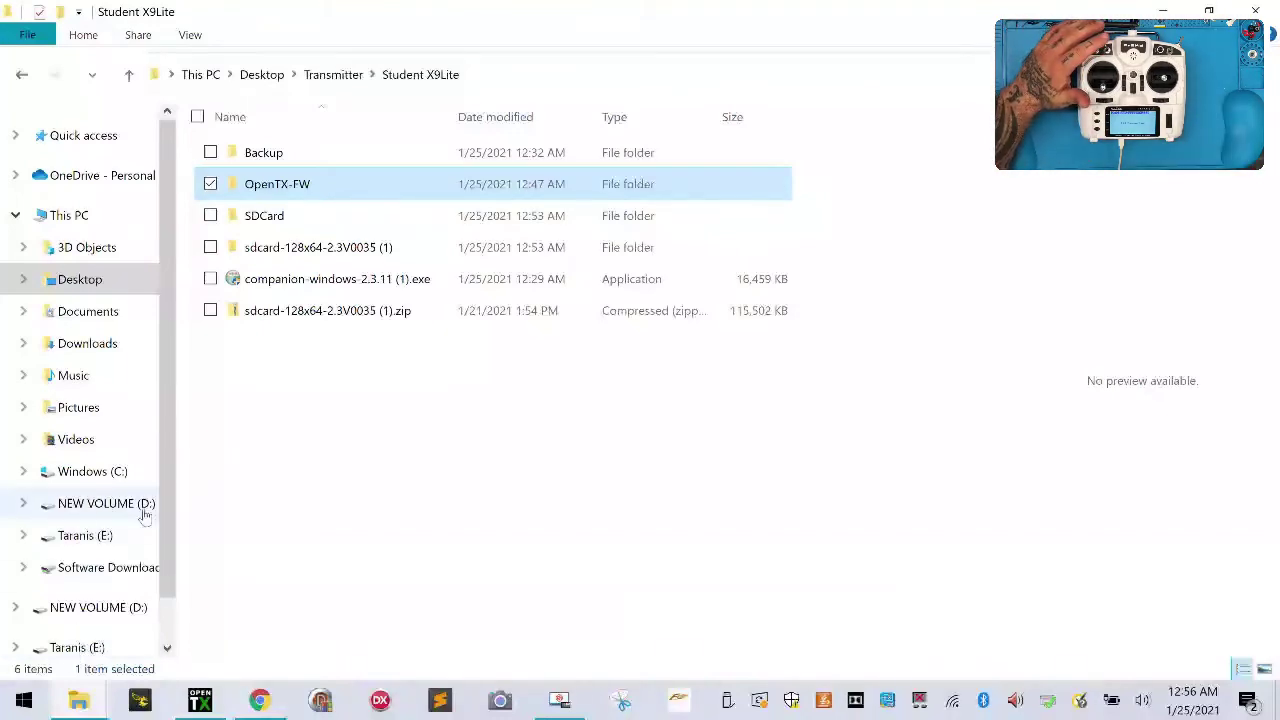
click(449, 530)
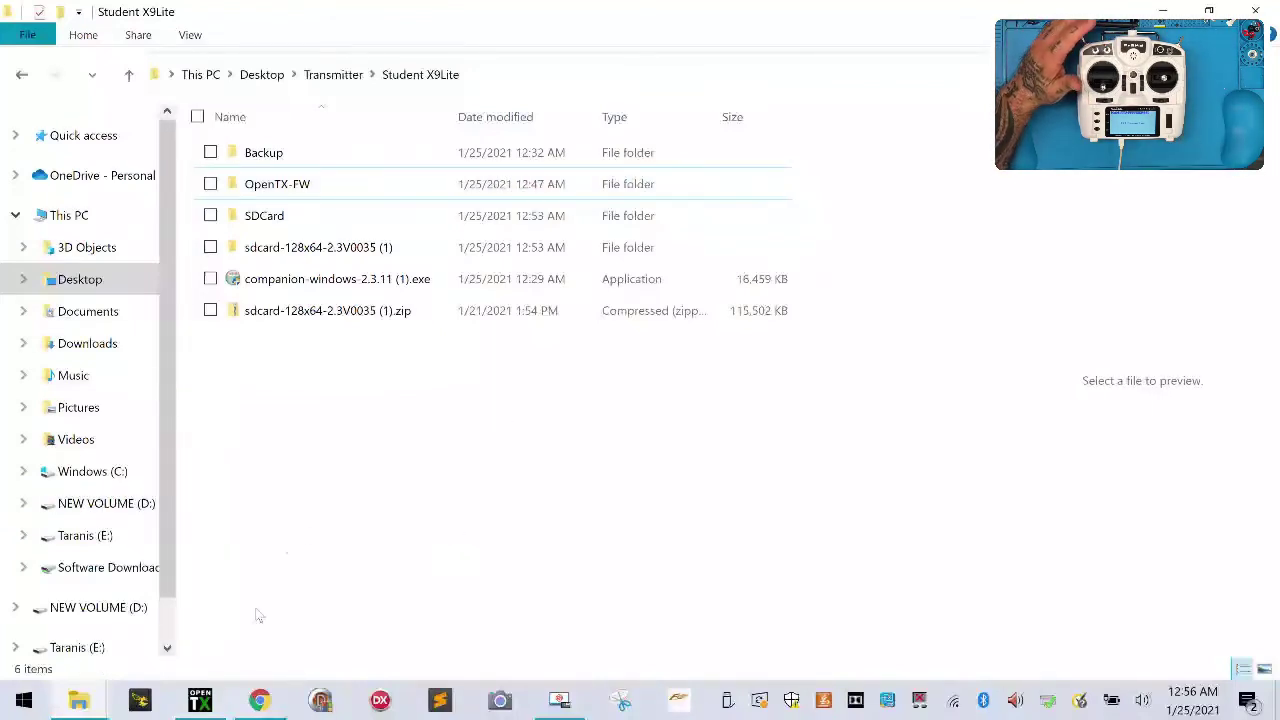
Switch to OpenTX Companion and flash the radio with opentx-x9lite-2.3.11-otx.bin from Desktop/Transmitter/Student X9Lite/OpenTX-FW, using the firmware start screen and hardware compatibility check.
click(202, 704)
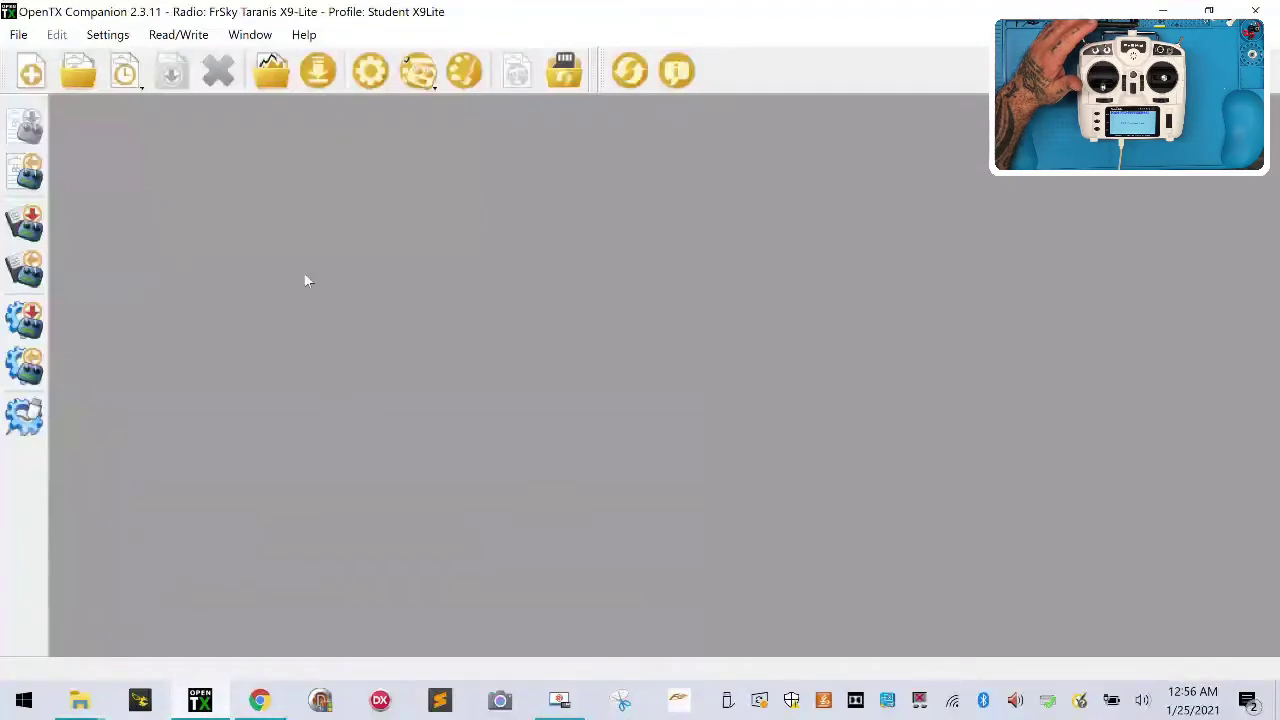
click(28, 322)
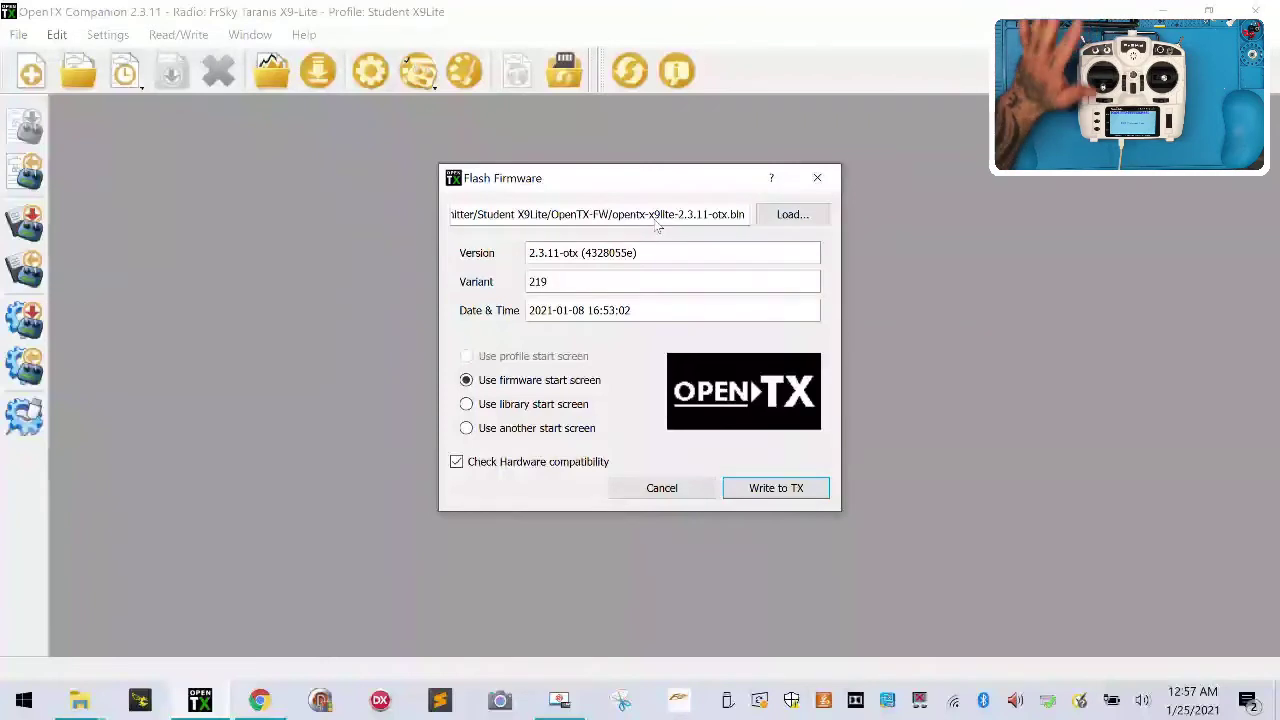
click(795, 215)
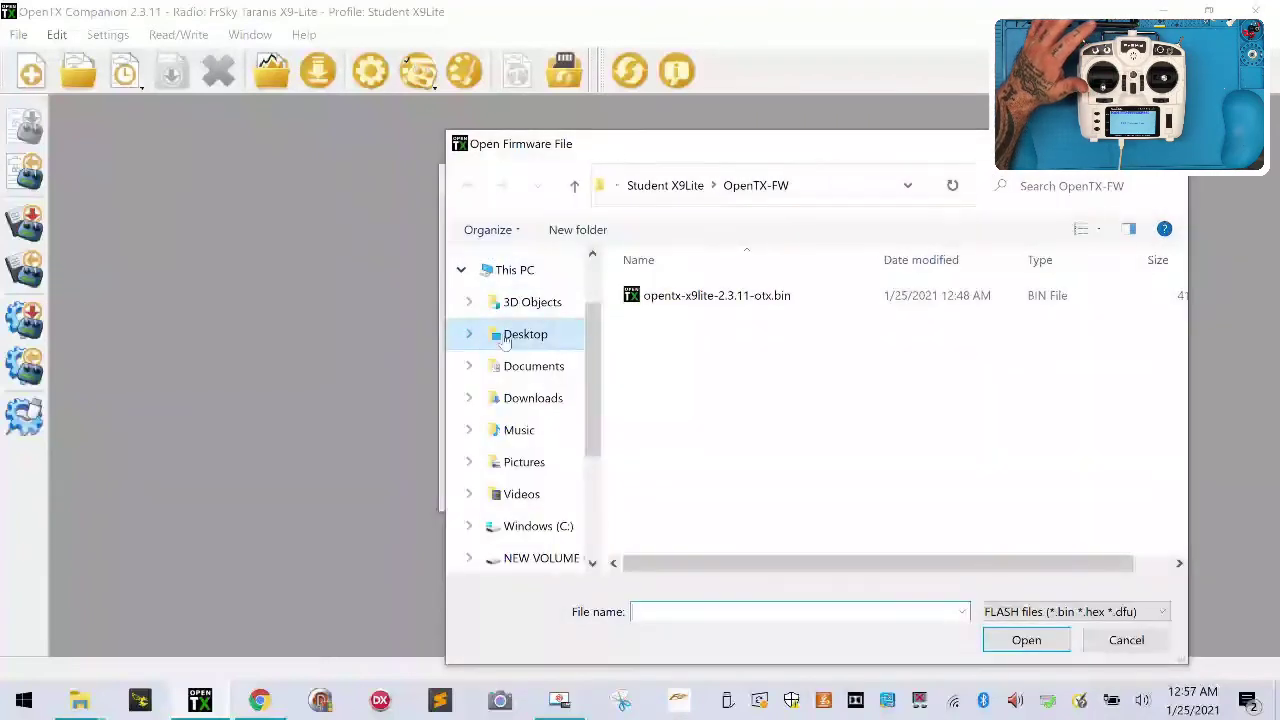
click(505, 340)
click(646, 425)
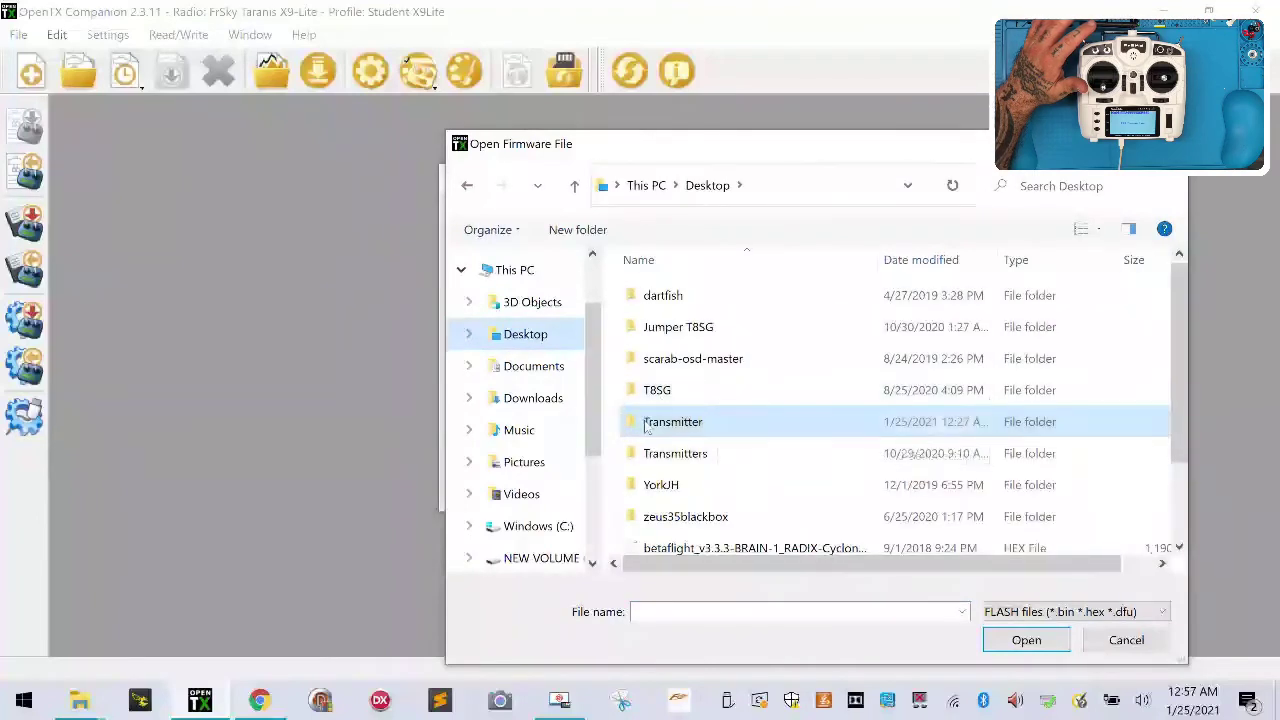
double_click(646, 425)
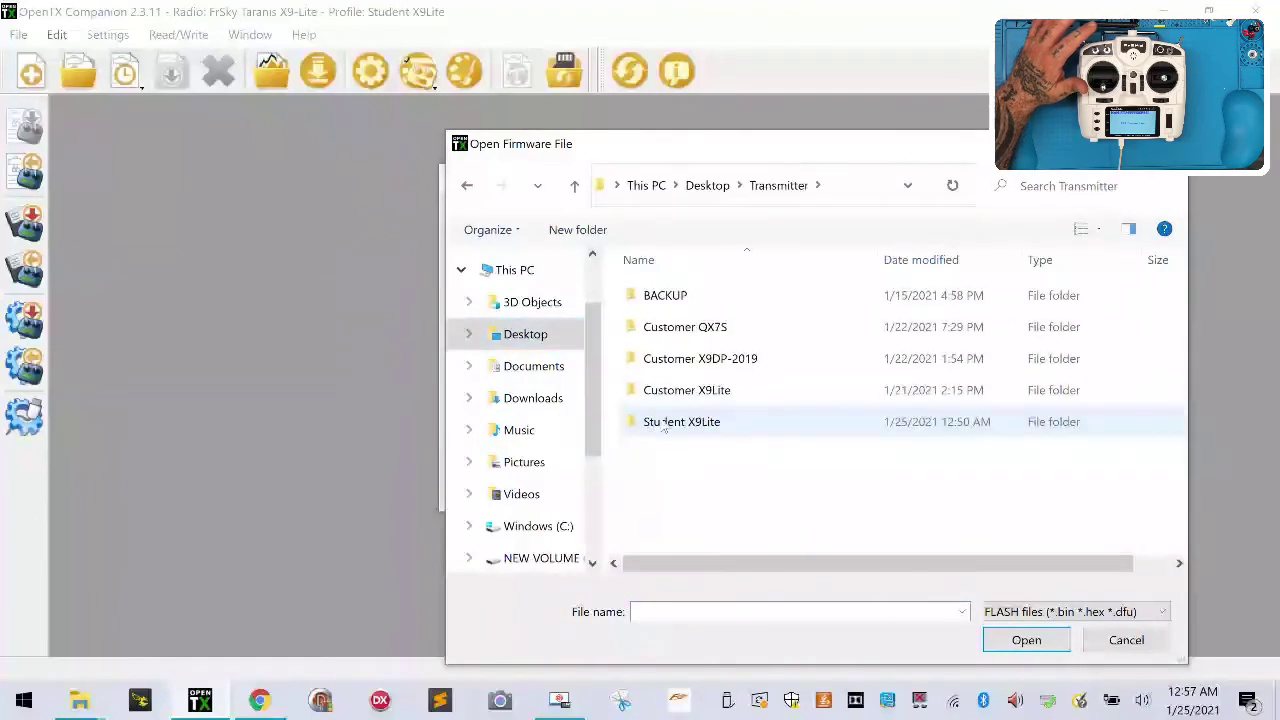
double_click(714, 423)
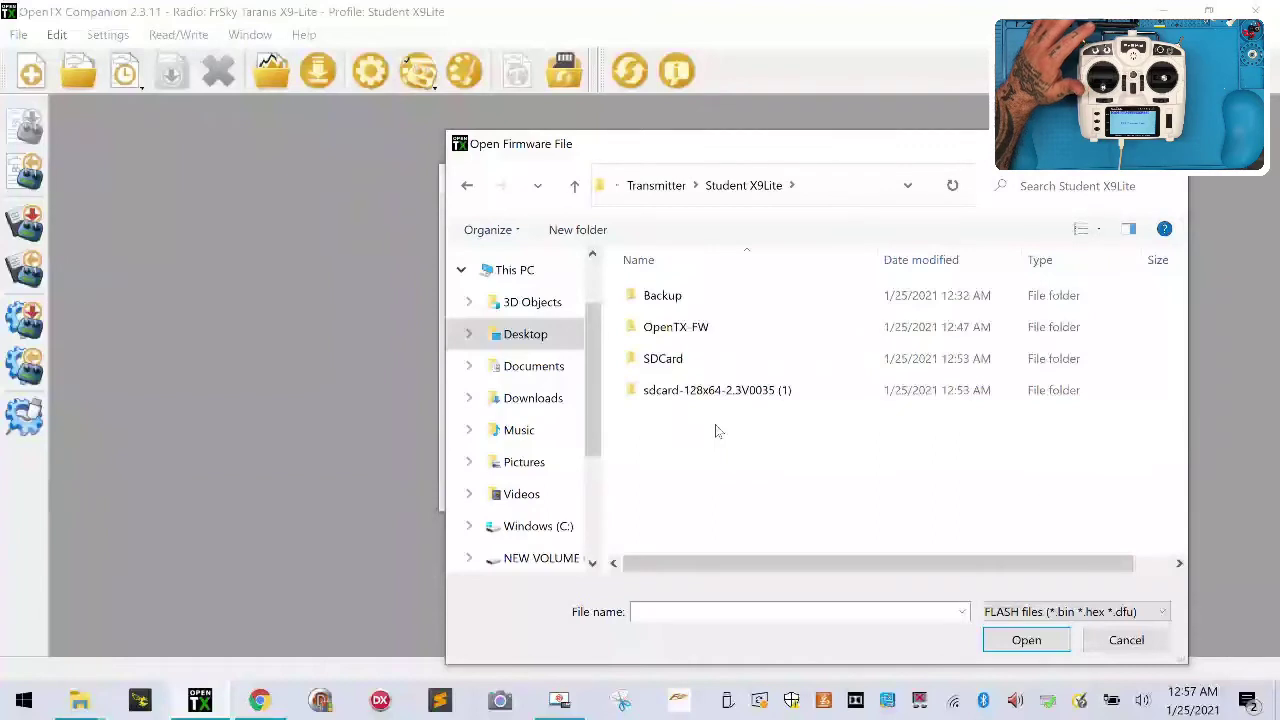
double_click(710, 341)
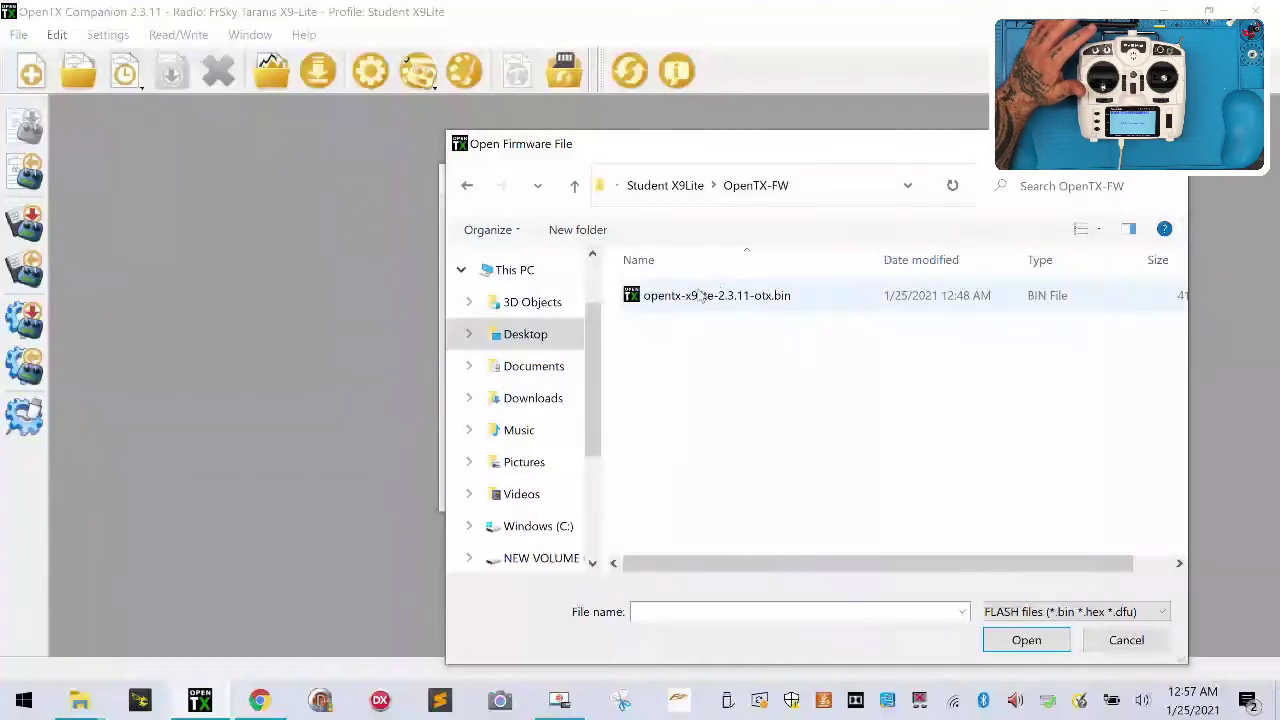
click(724, 300)
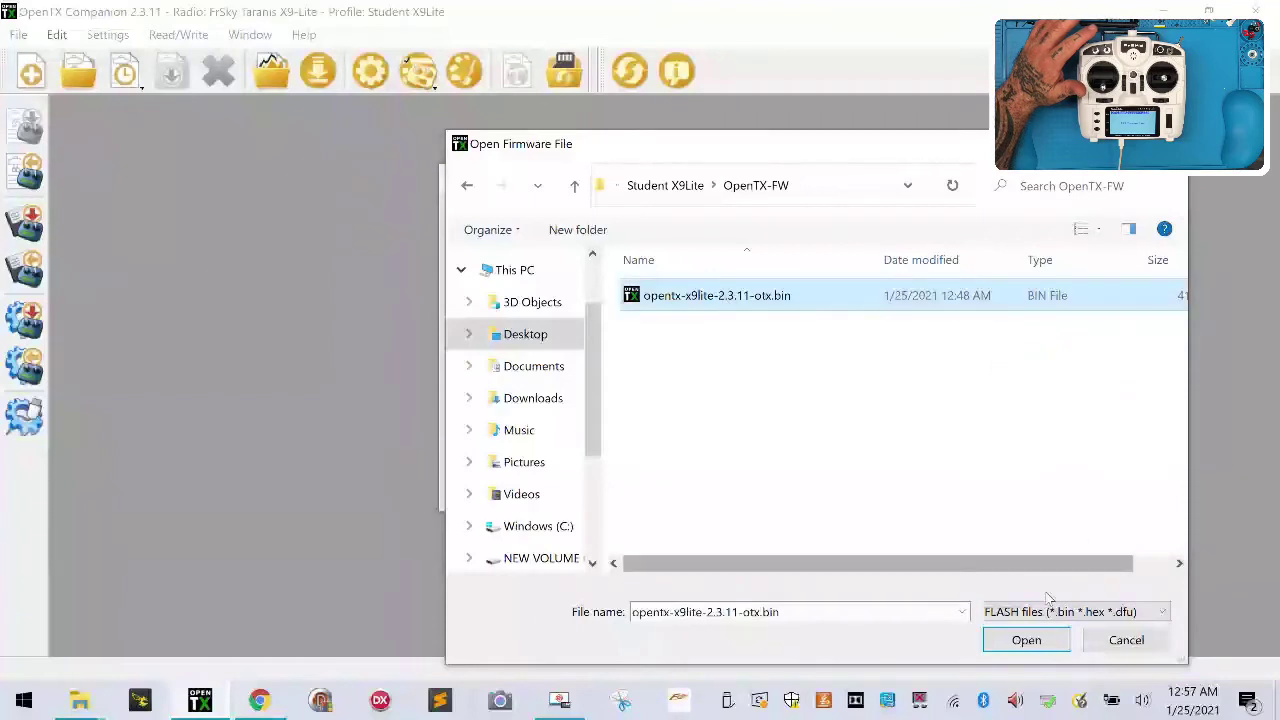
click(1026, 640)
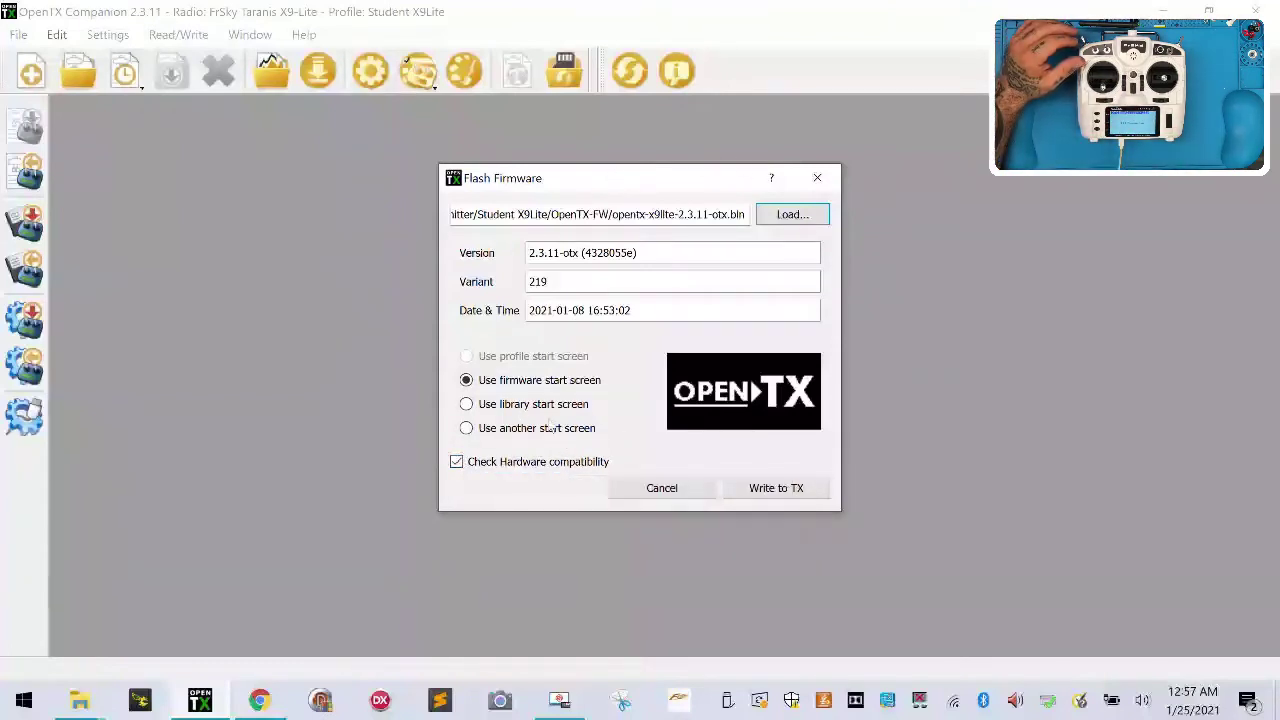
click(776, 488)
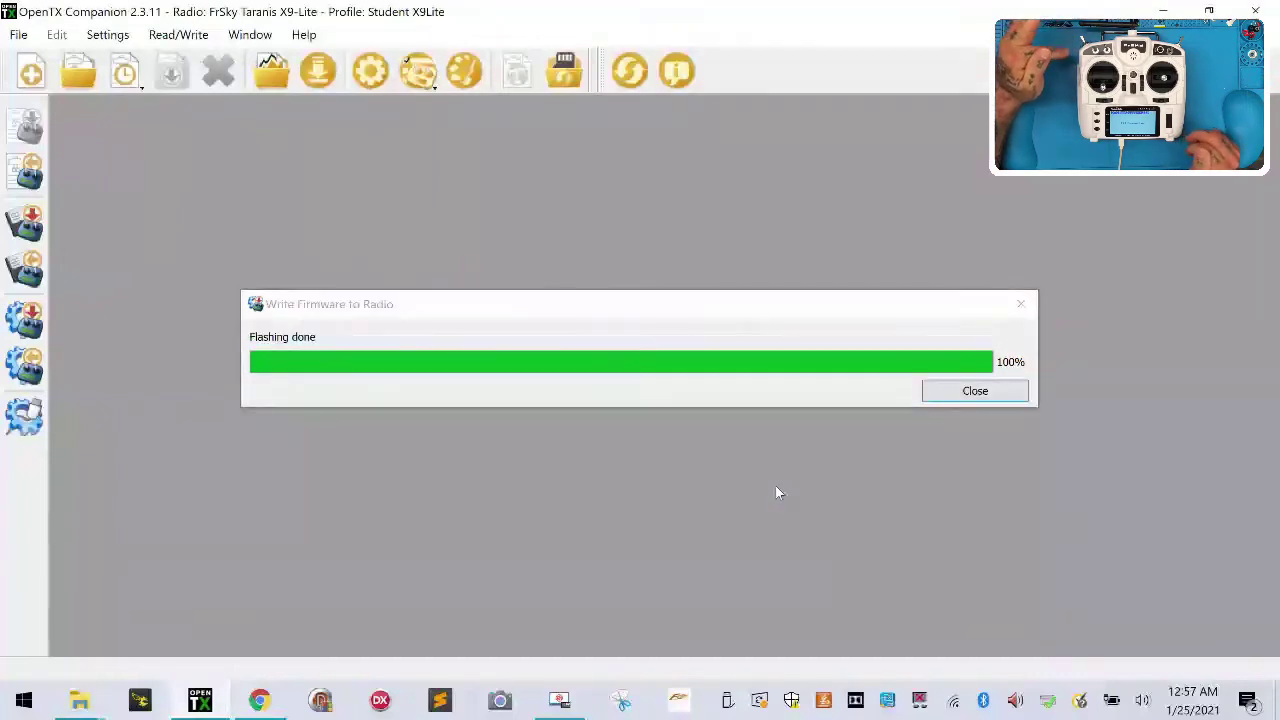
click(1008, 392)
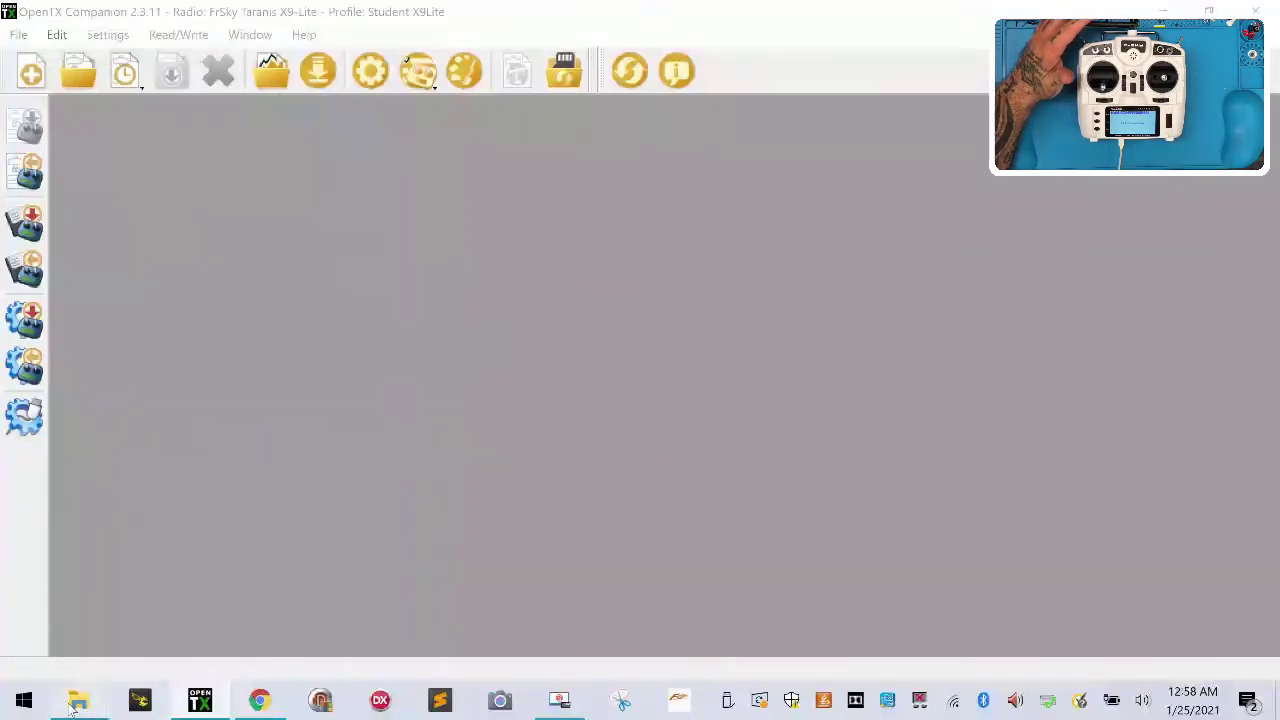
Switch to the File Explorer window showing SDCard and go up to its parent folder, Student X9Lite.
mouse_move(79, 700)
click(475, 624)
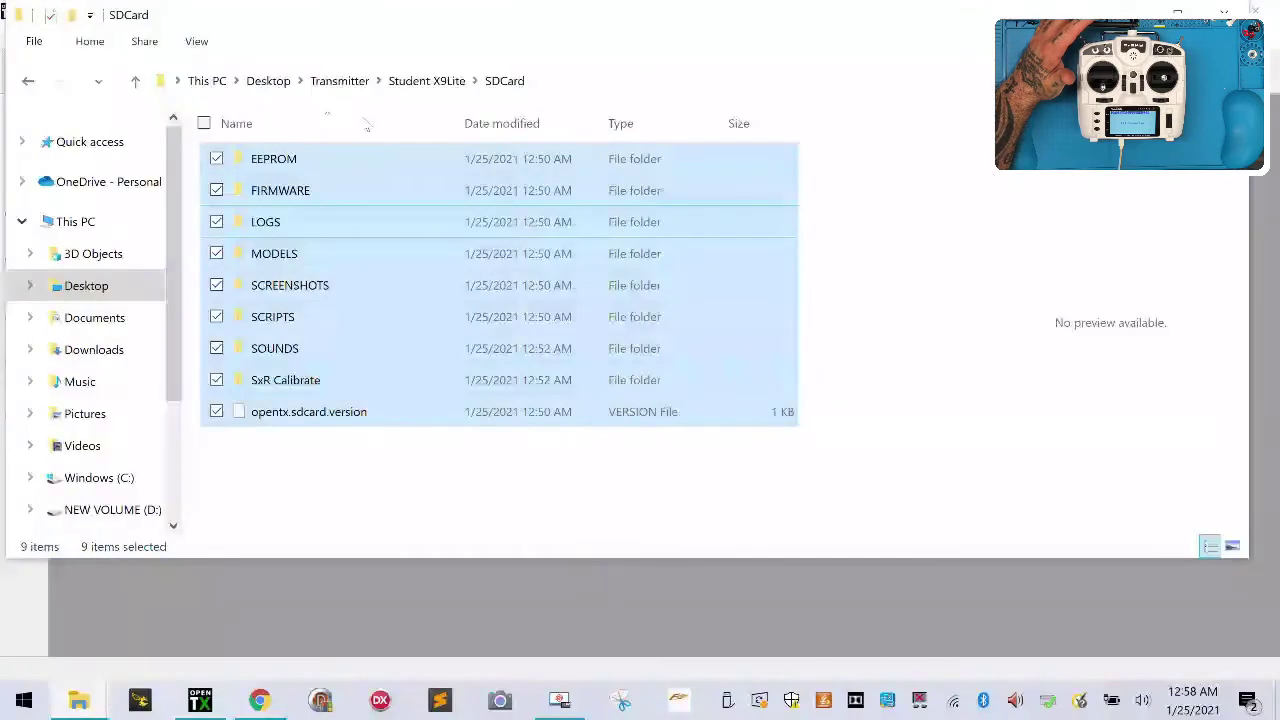
click(455, 485)
click(432, 82)
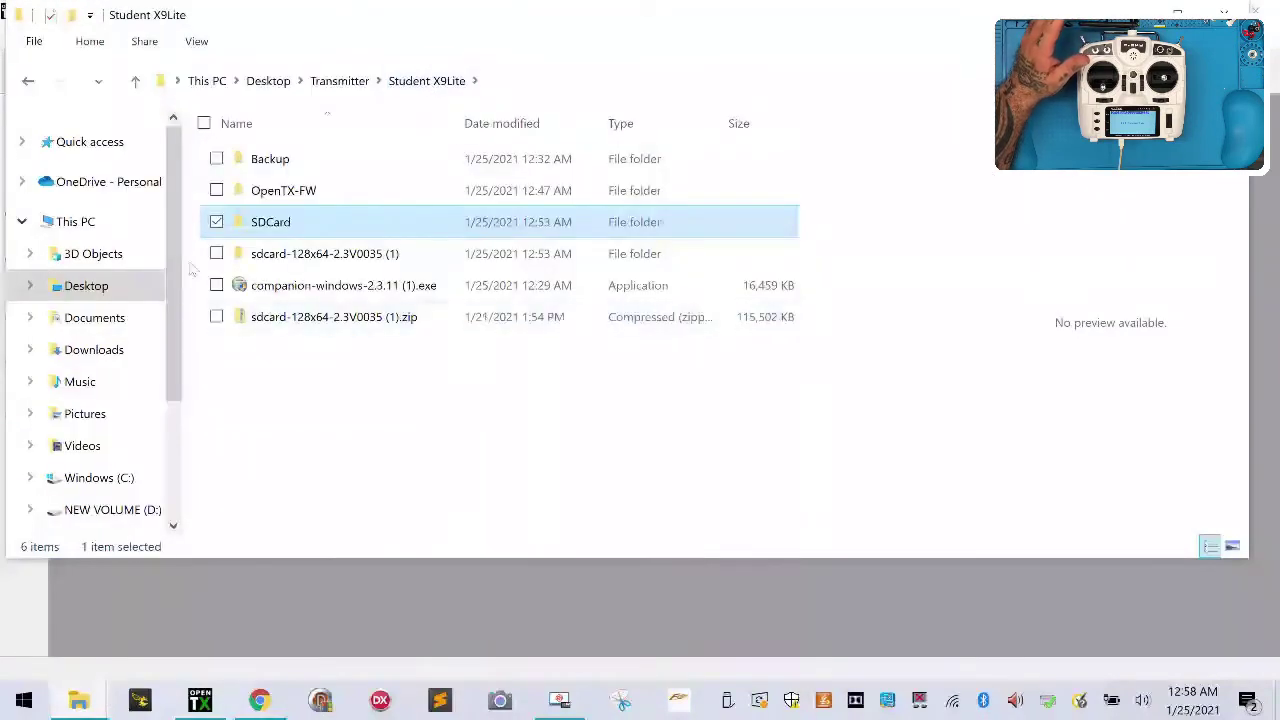
click(287, 405)
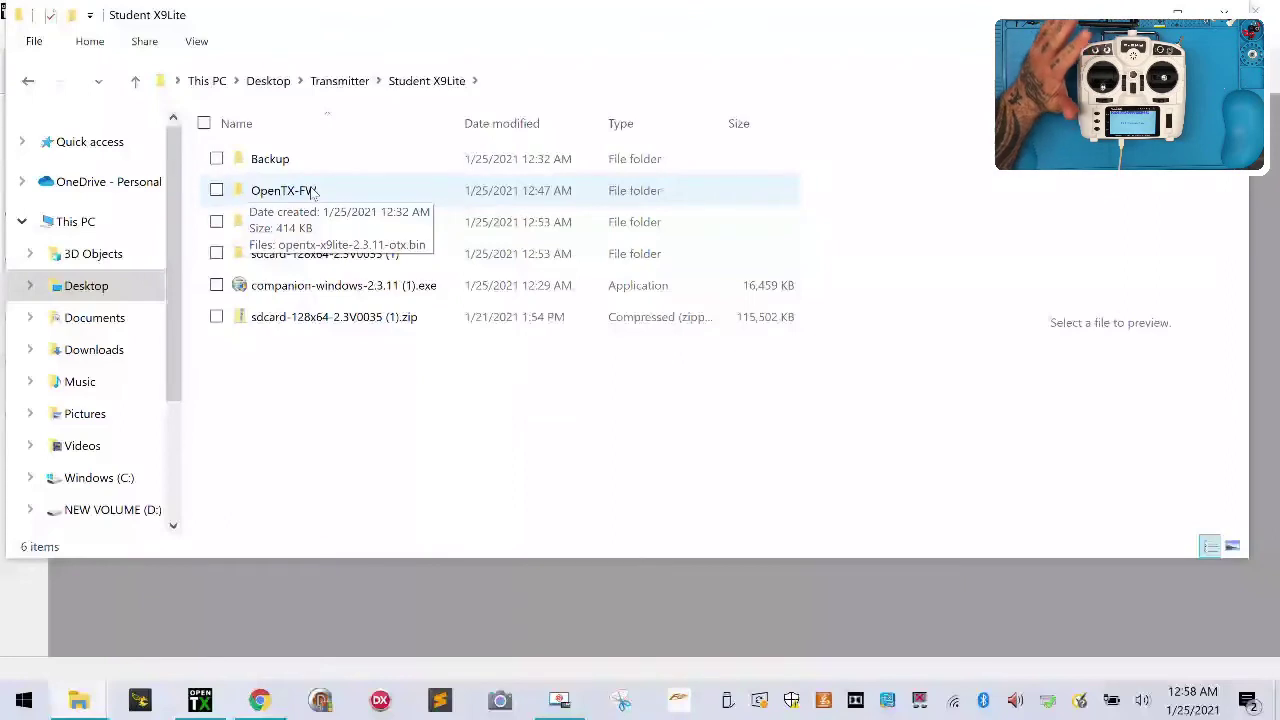
Move the OpenTX-FW folder from Student X9Lite into the FIRMWARE folder inside SDCard.
click(220, 196)
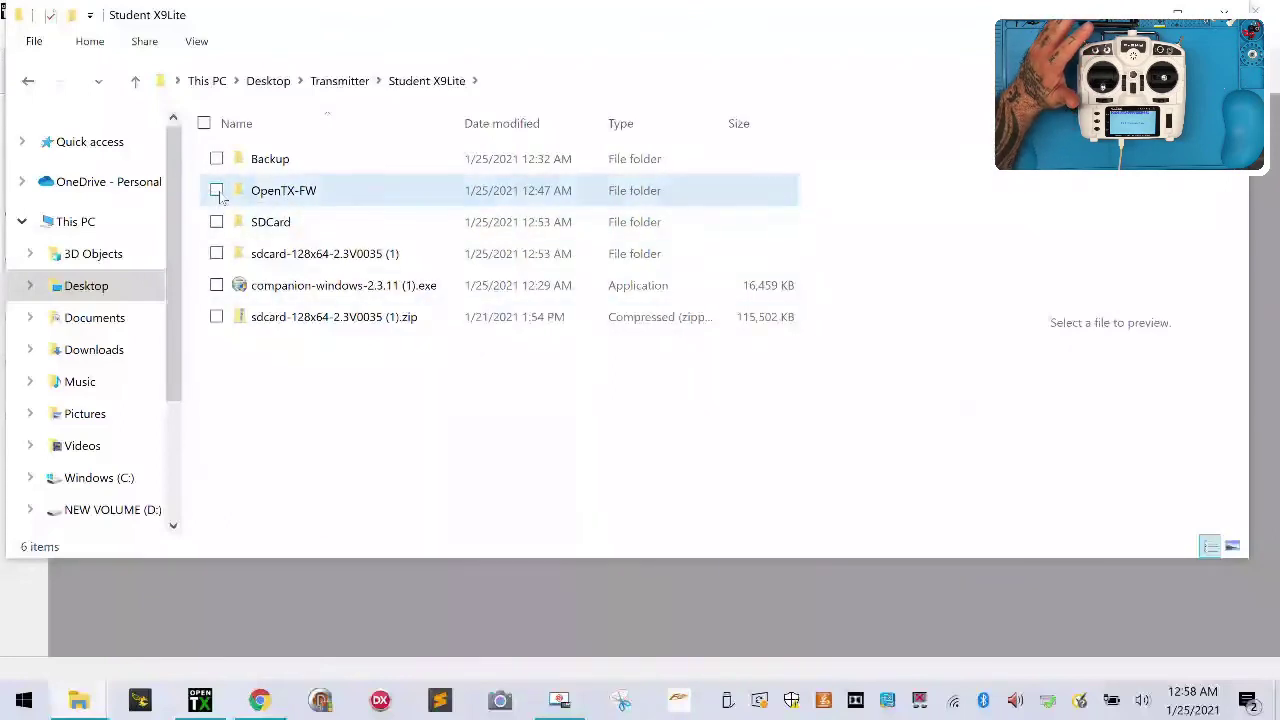
right_click(349, 191)
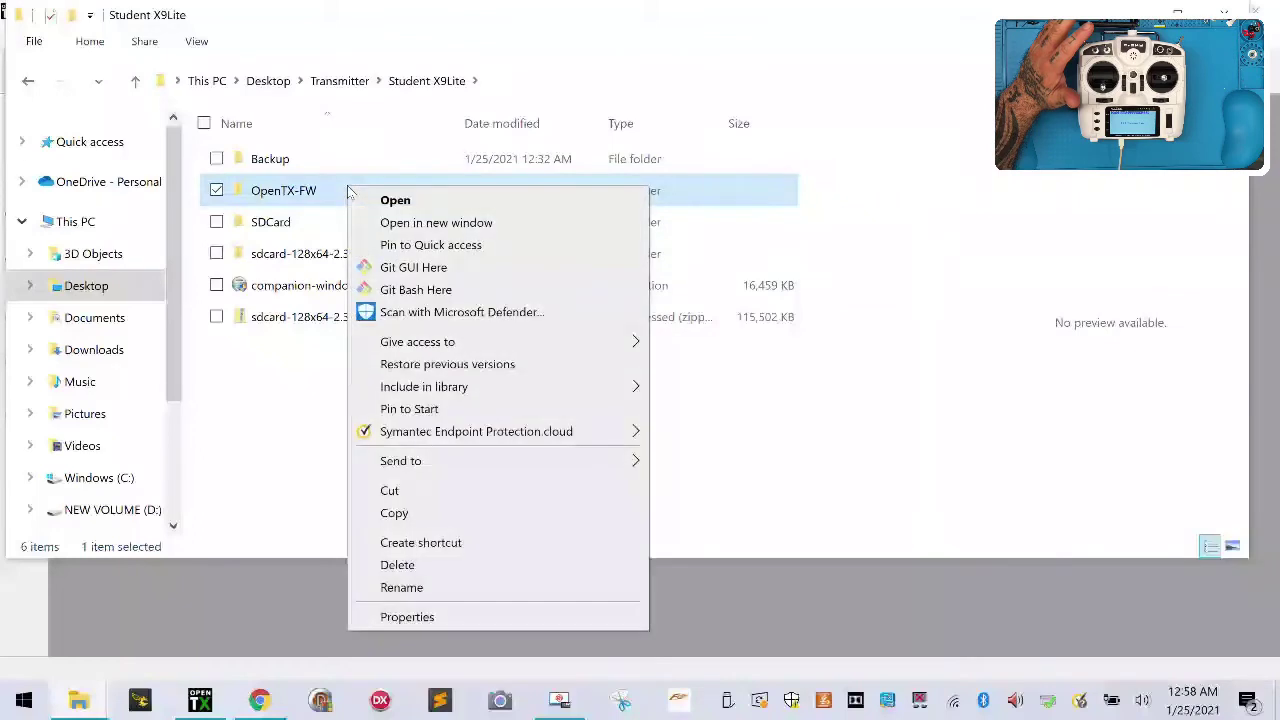
click(455, 489)
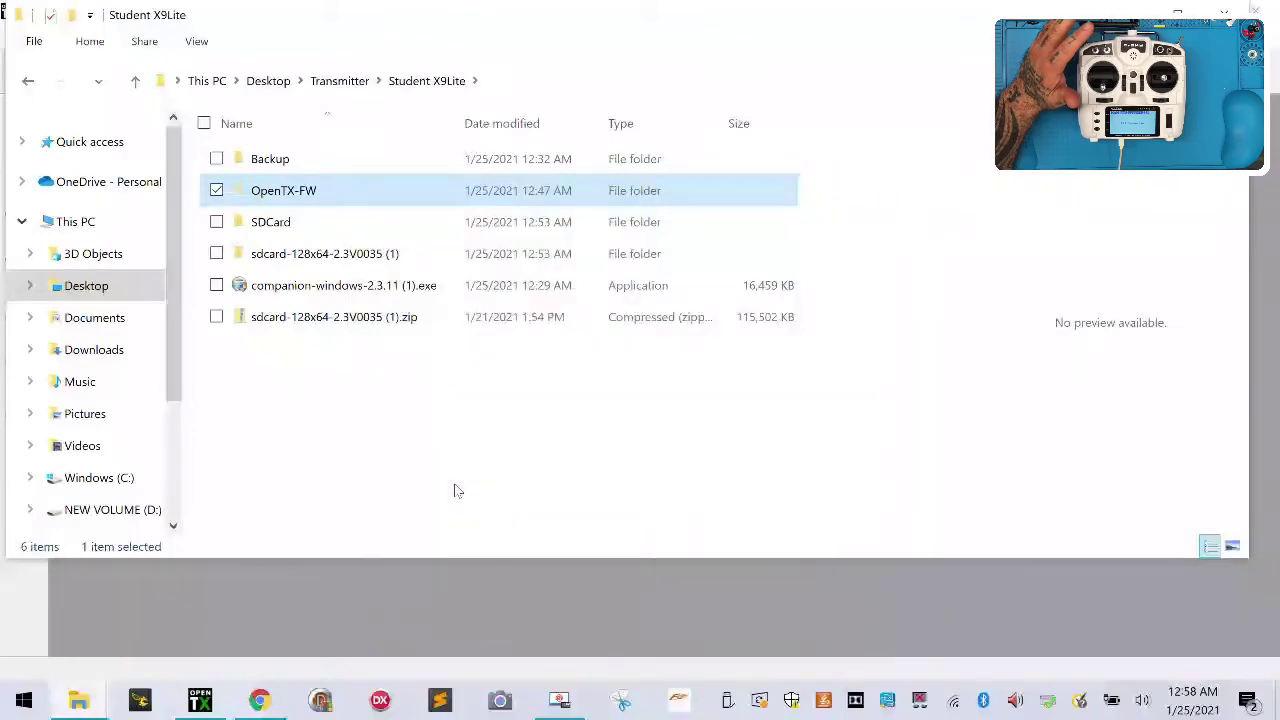
double_click(300, 223)
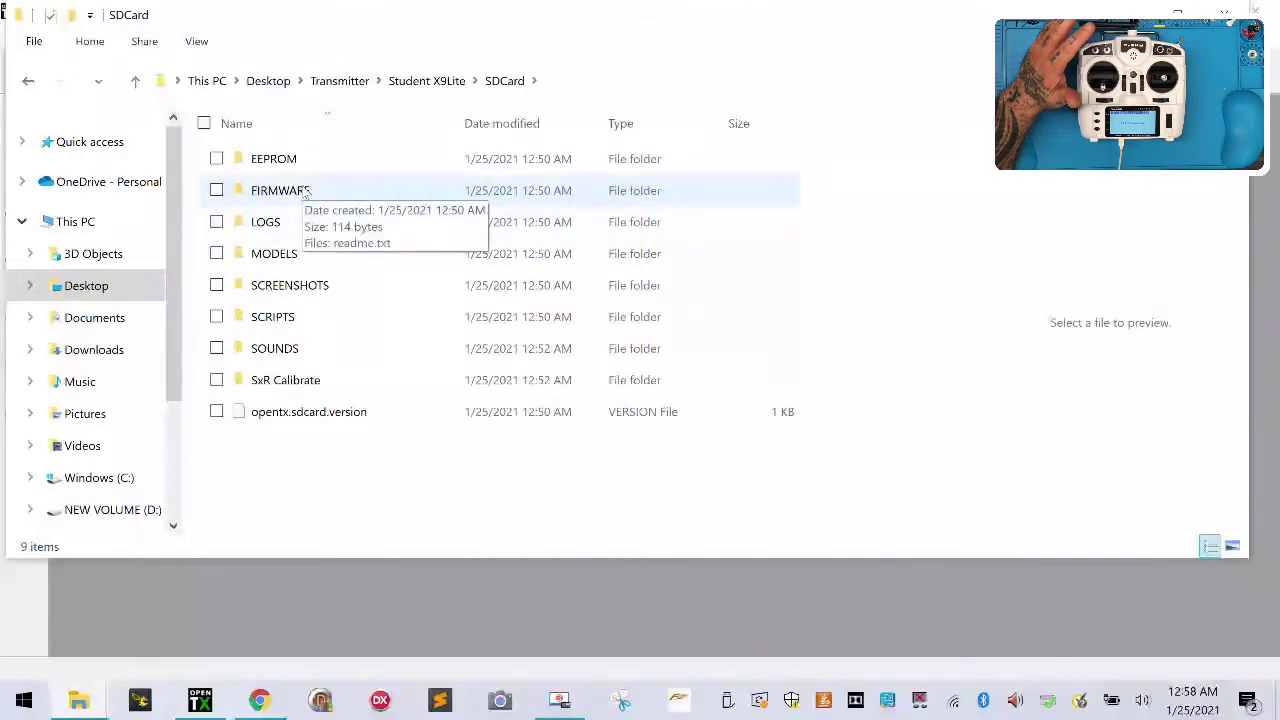
double_click(306, 193)
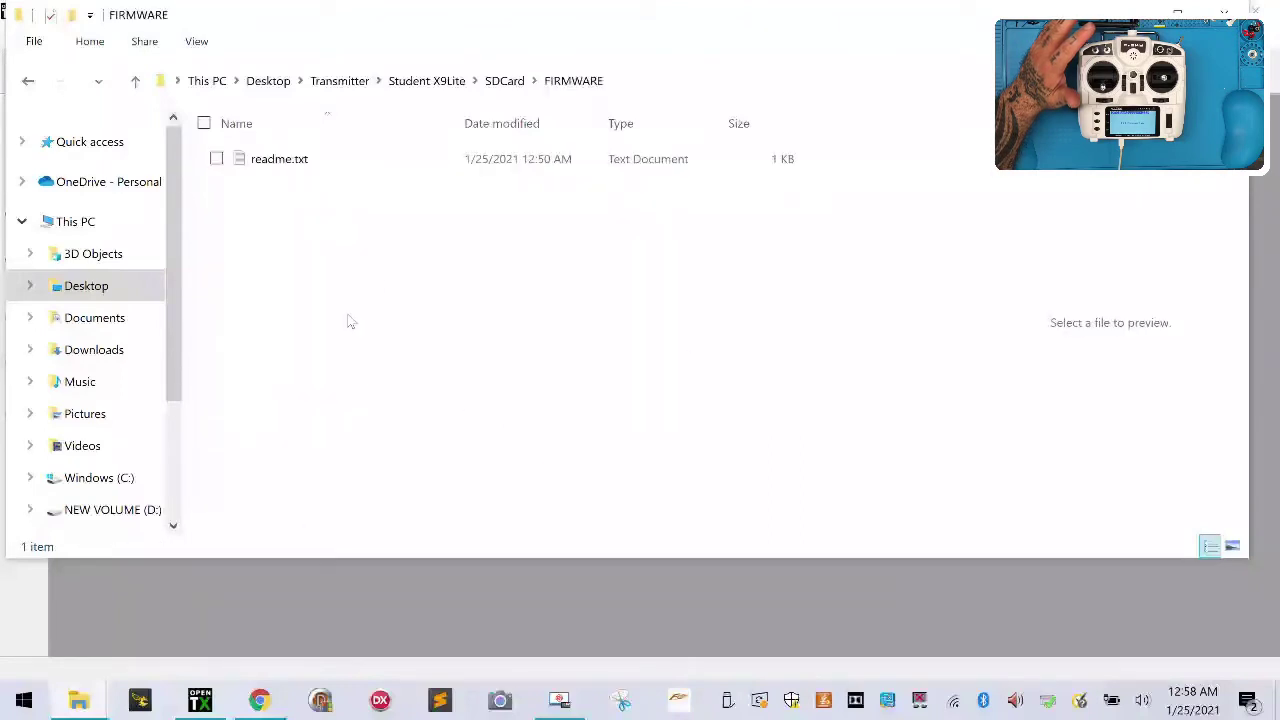
right_click(407, 278)
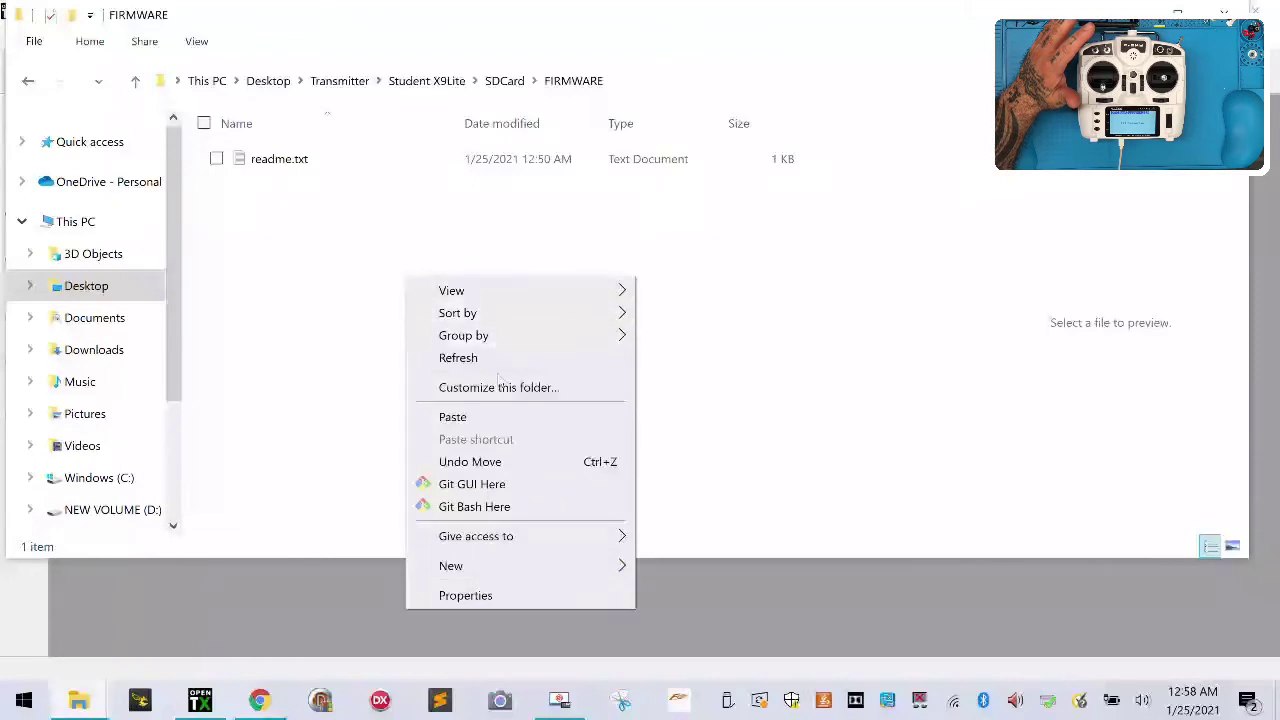
click(493, 422)
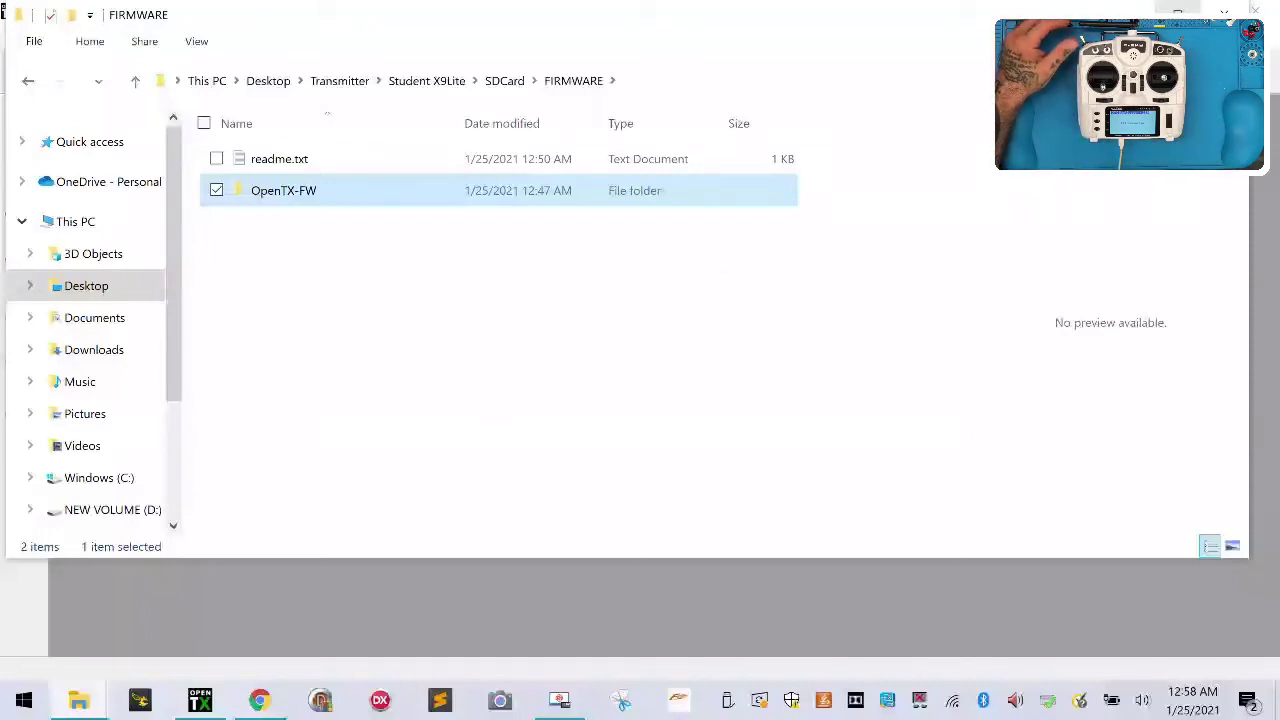
Minimize the File Explorer window and snooze the Windows update restart reminder.
click(1170, 10)
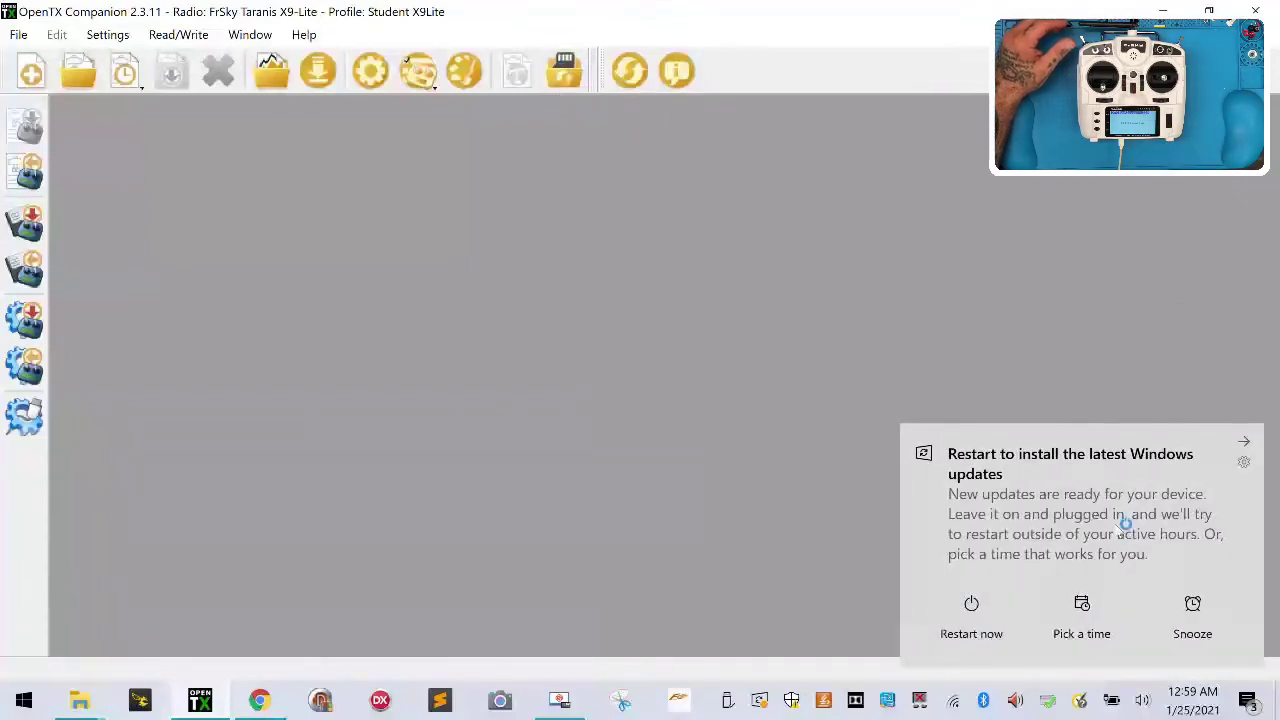
click(1200, 617)
Open Synchronize SD and choose Desktop/Transmitter/Student X9Lite/SDCard as the local folder.
click(566, 80)
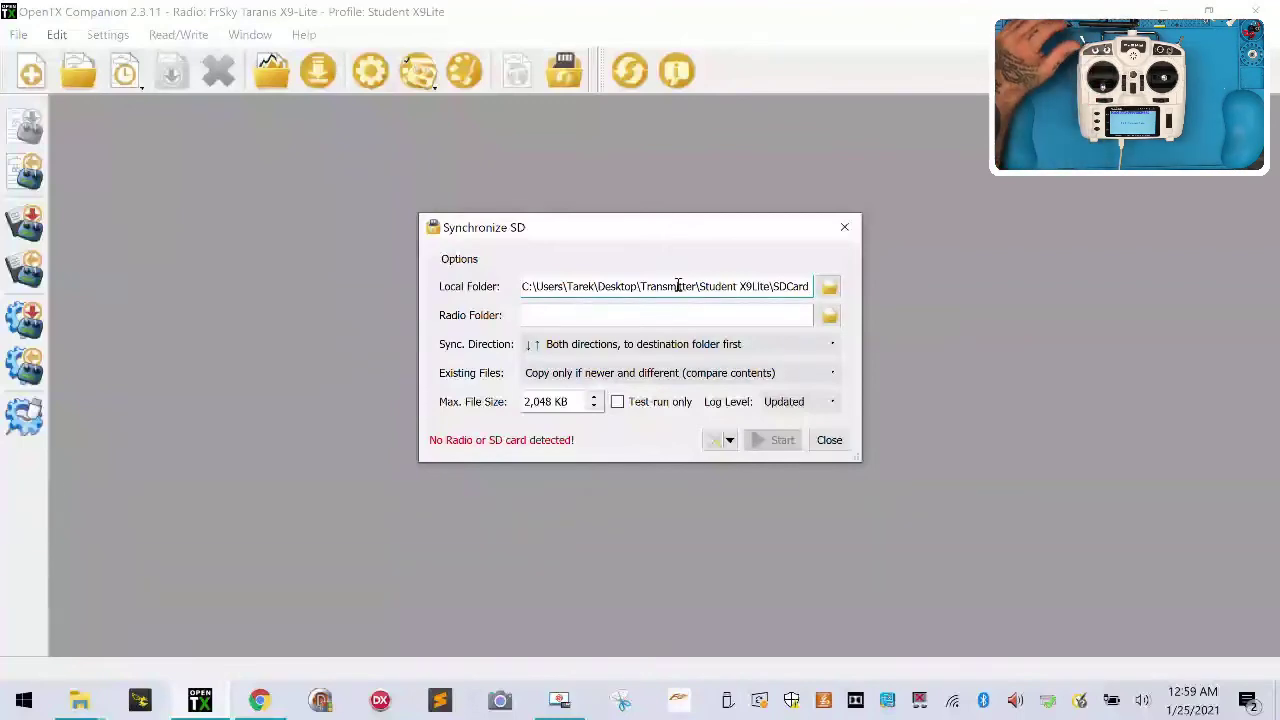
click(831, 287)
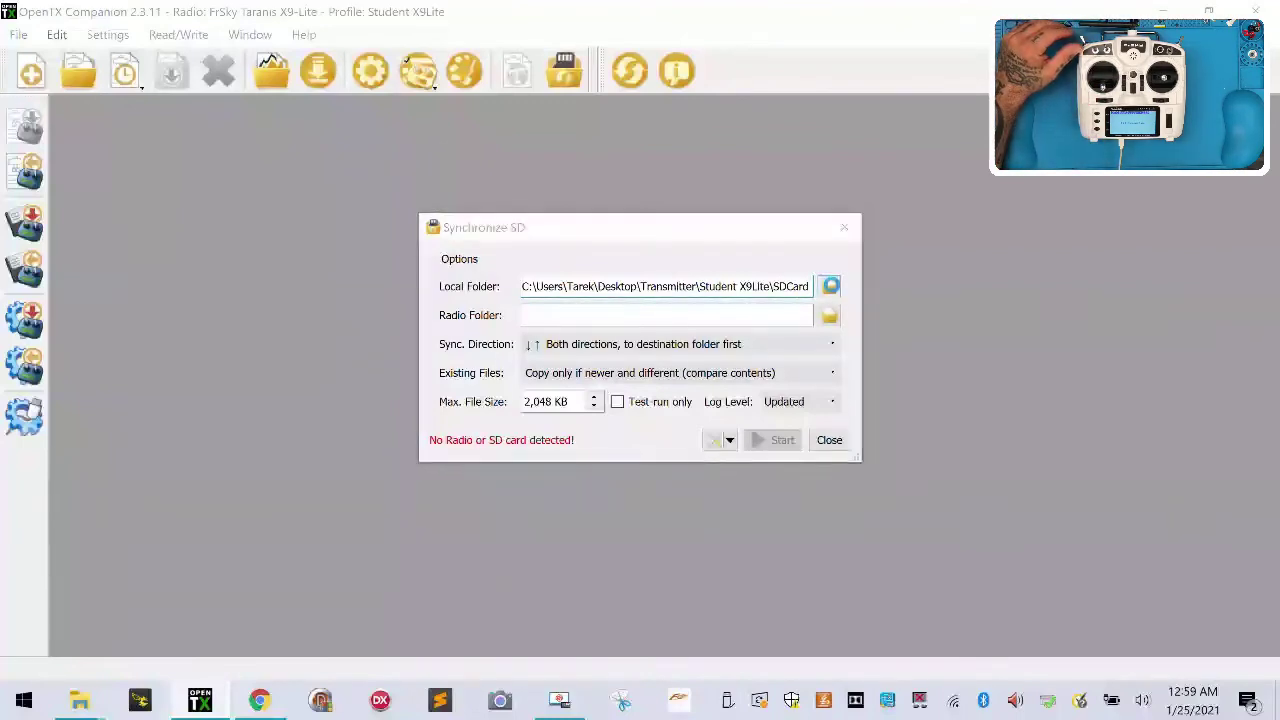
click(508, 336)
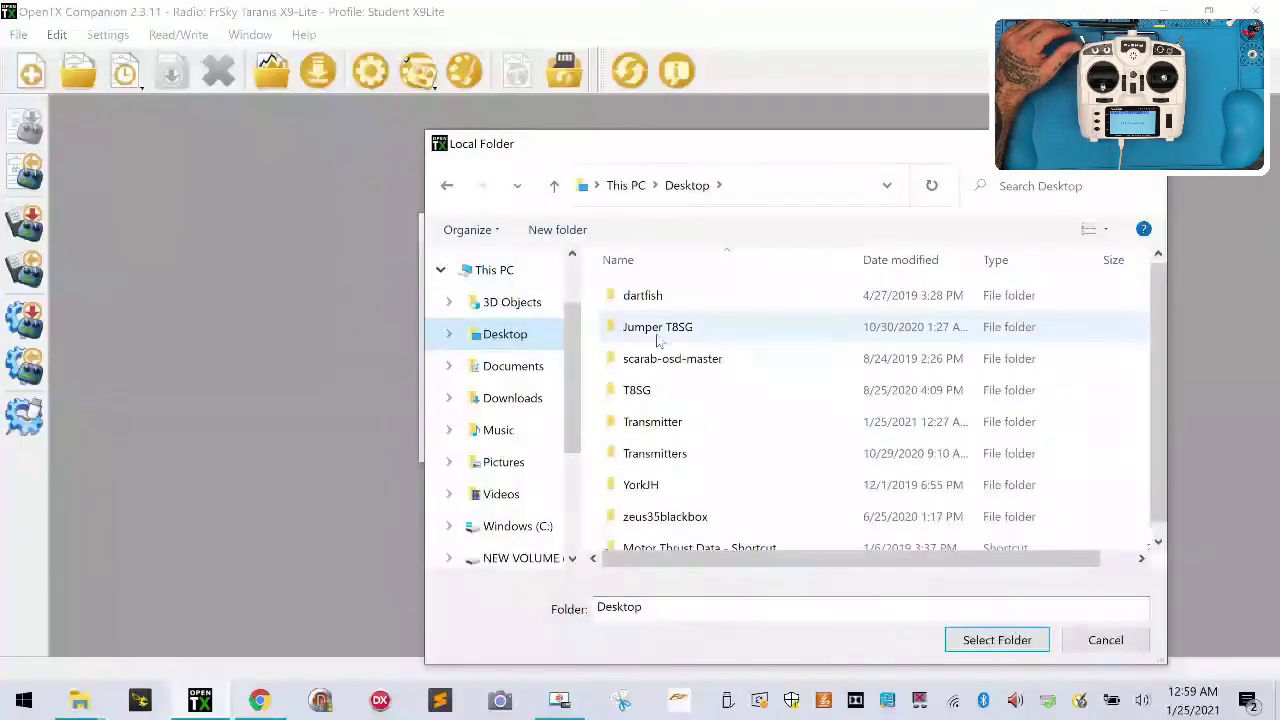
double_click(664, 421)
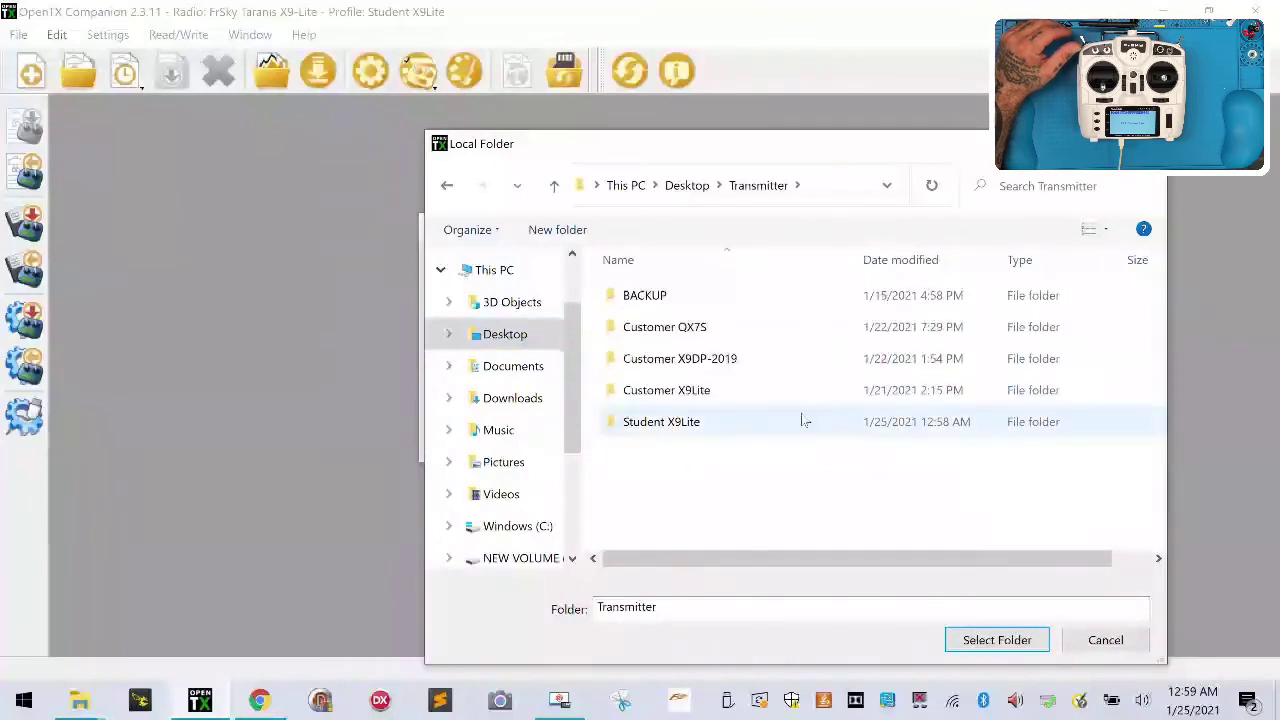
double_click(690, 424)
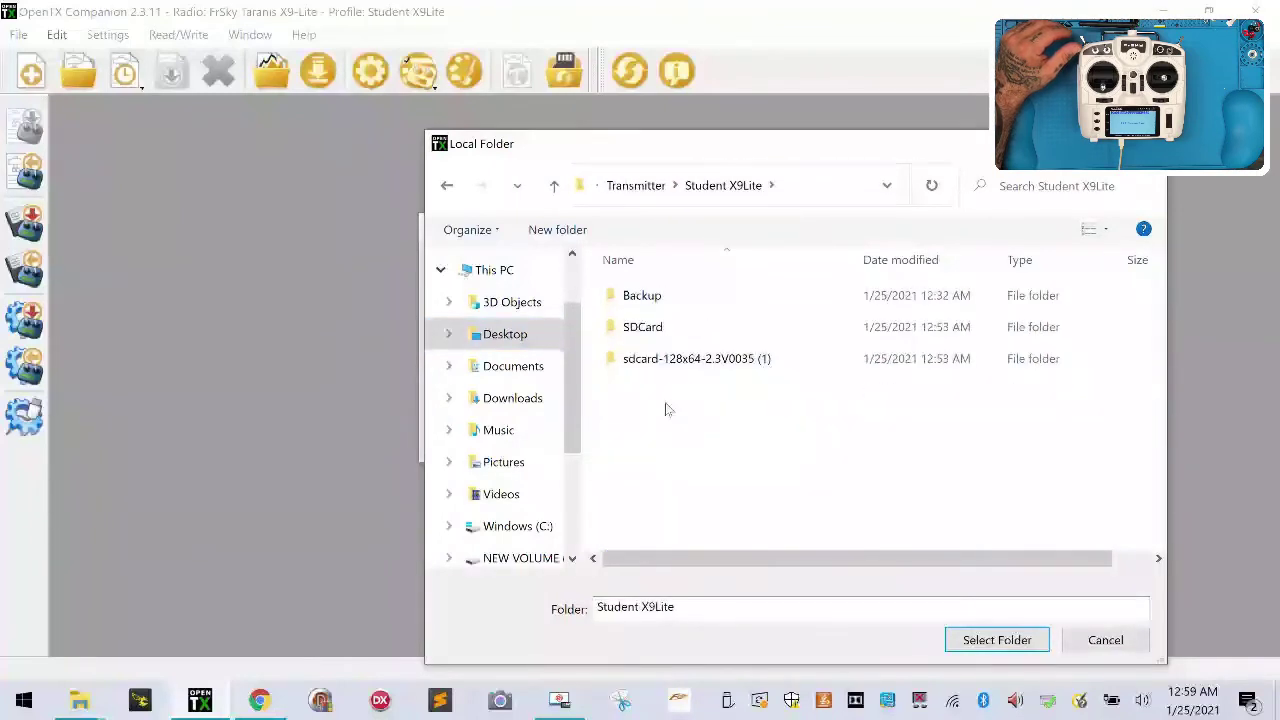
double_click(641, 336)
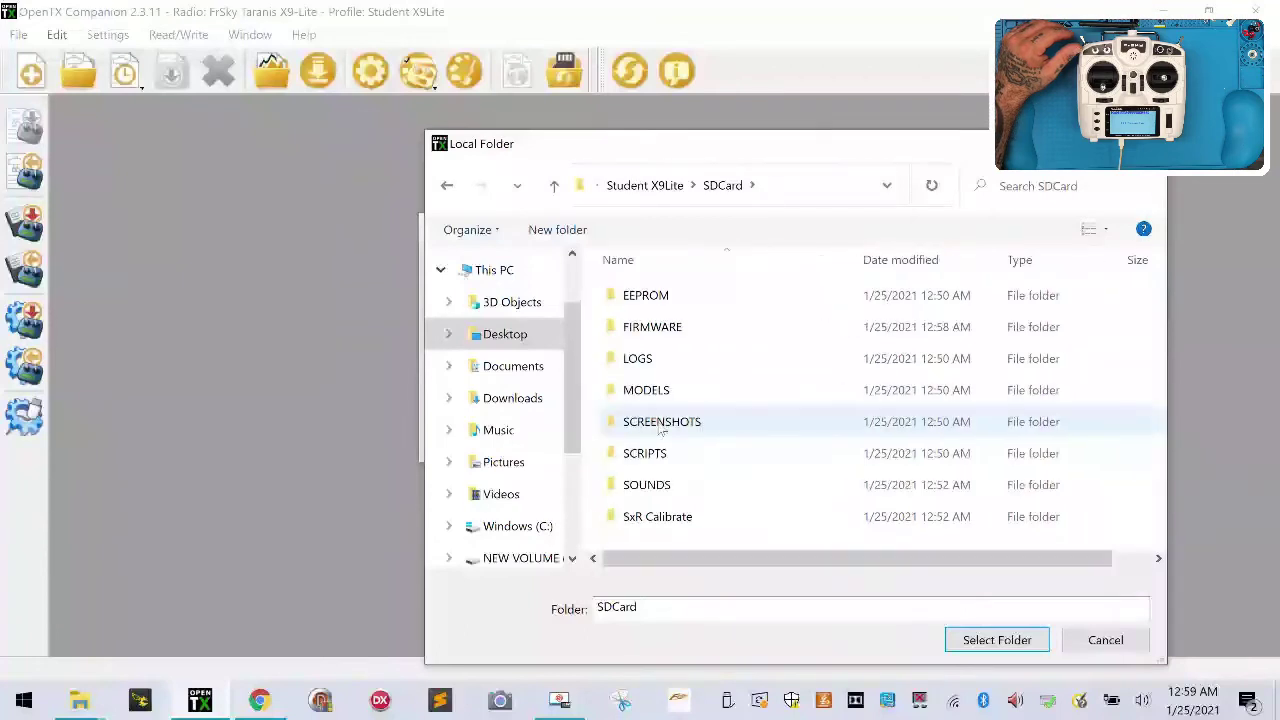
scroll(660, 425, right, 1)
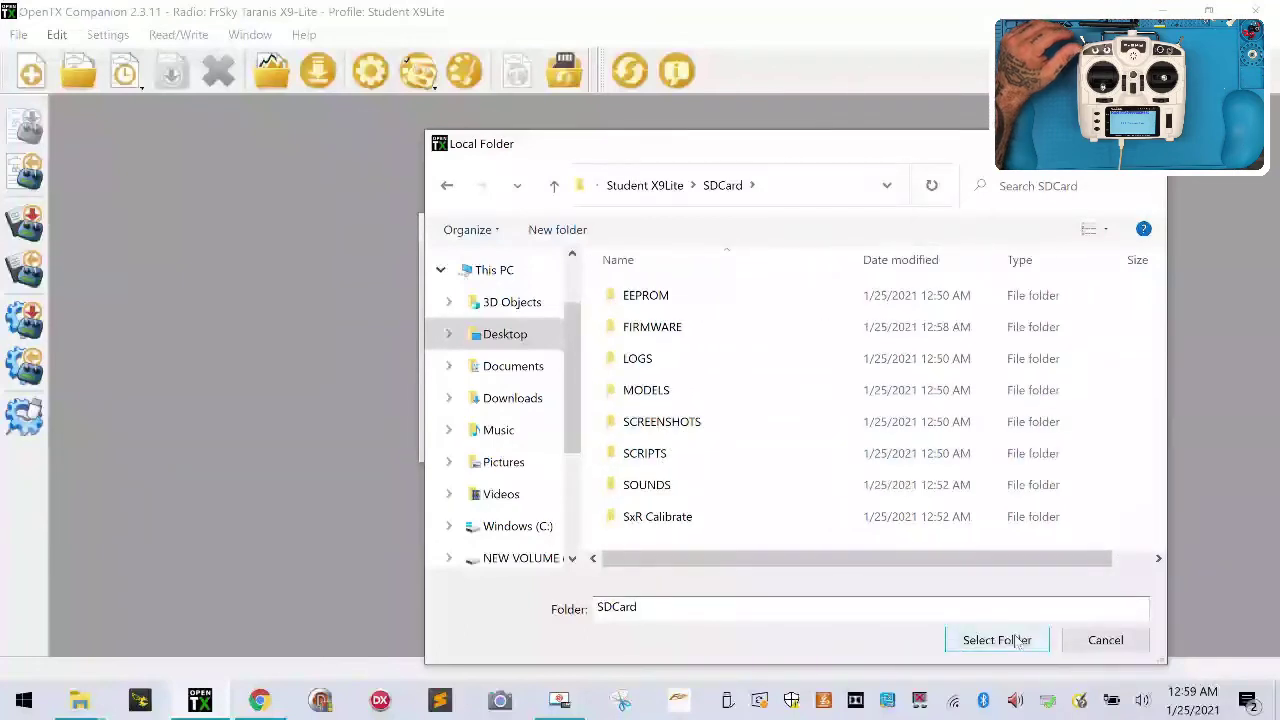
click(1003, 640)
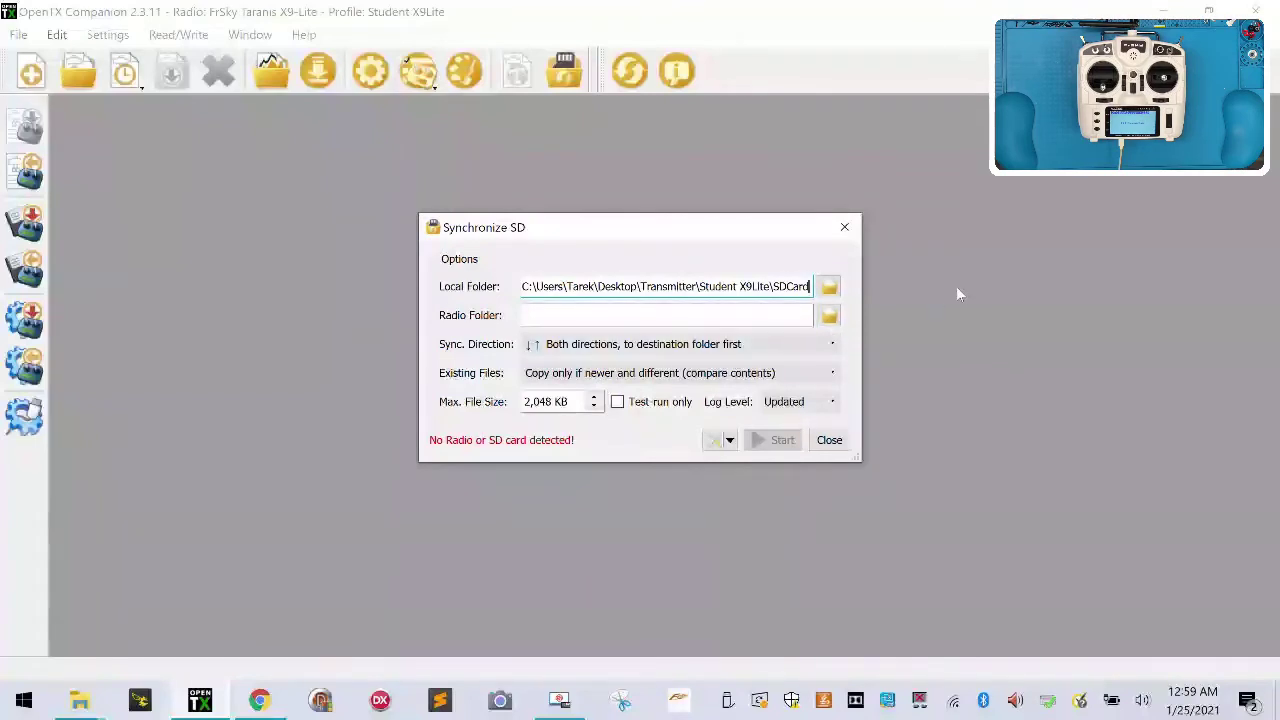
Choose the NEW VOLUME (D:) drive as the radio folder for the SD synchronization.
click(828, 319)
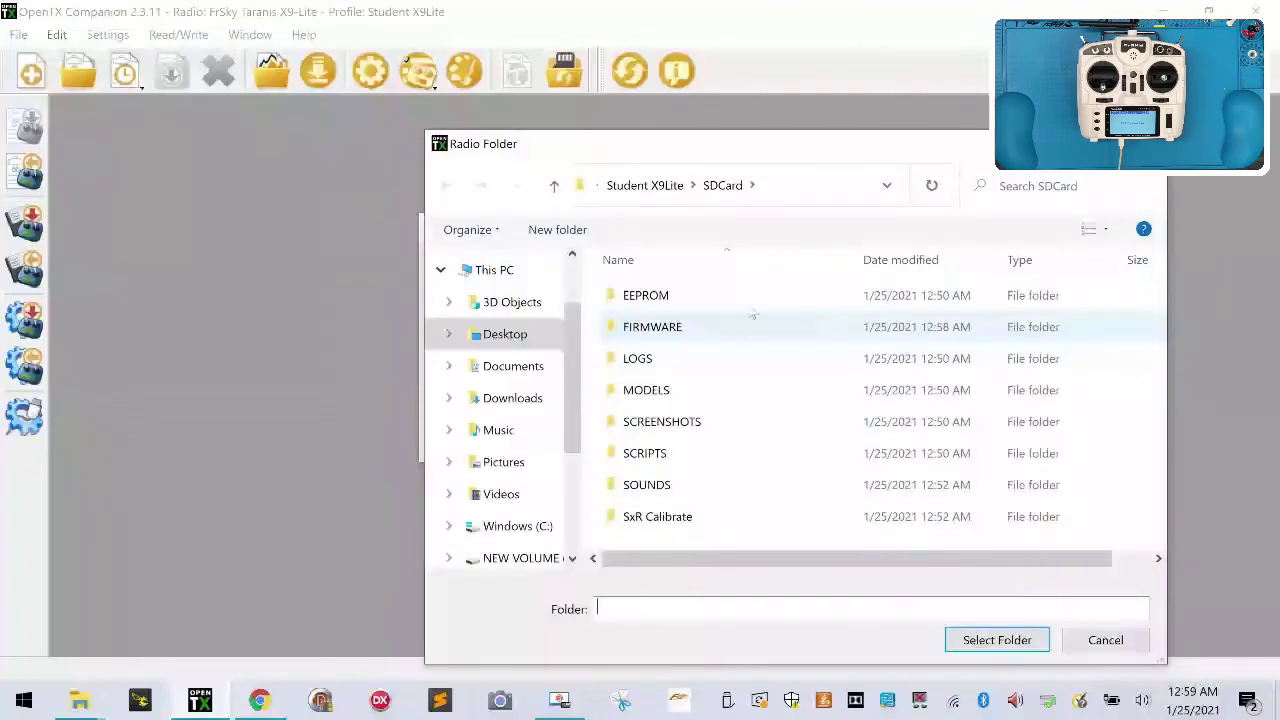
scroll(543, 475, down, 1)
click(530, 488)
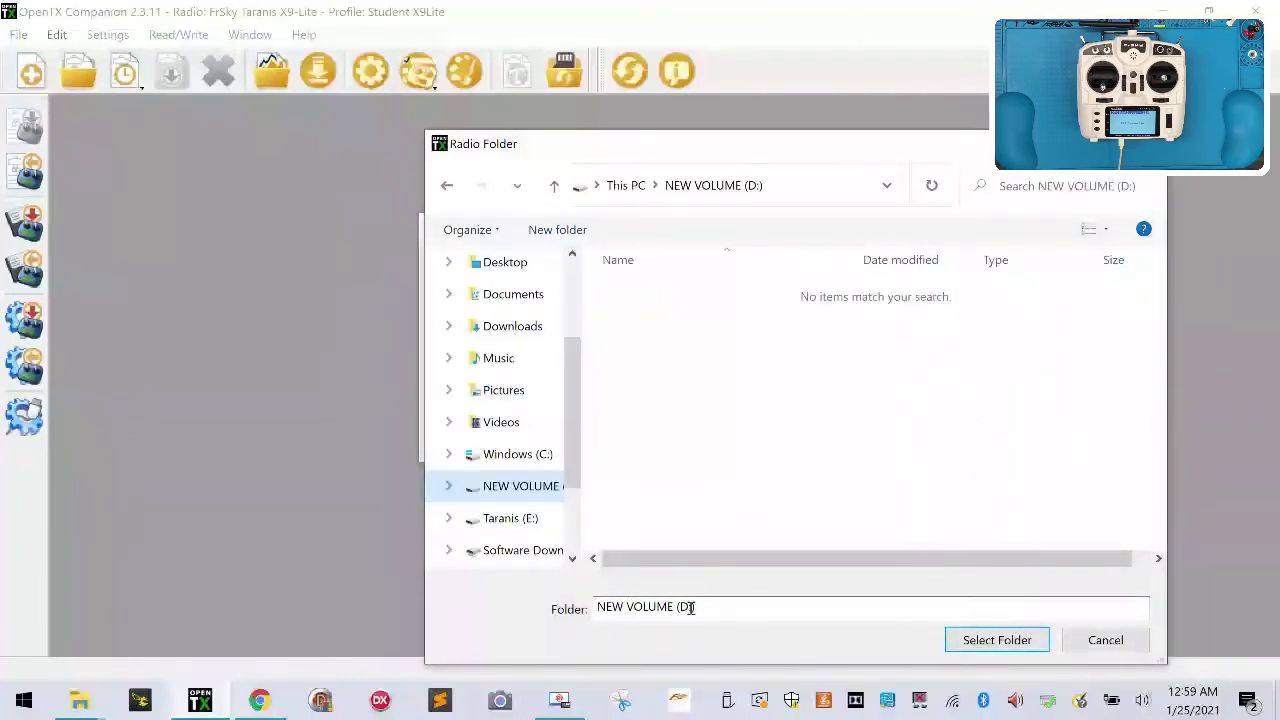
click(985, 643)
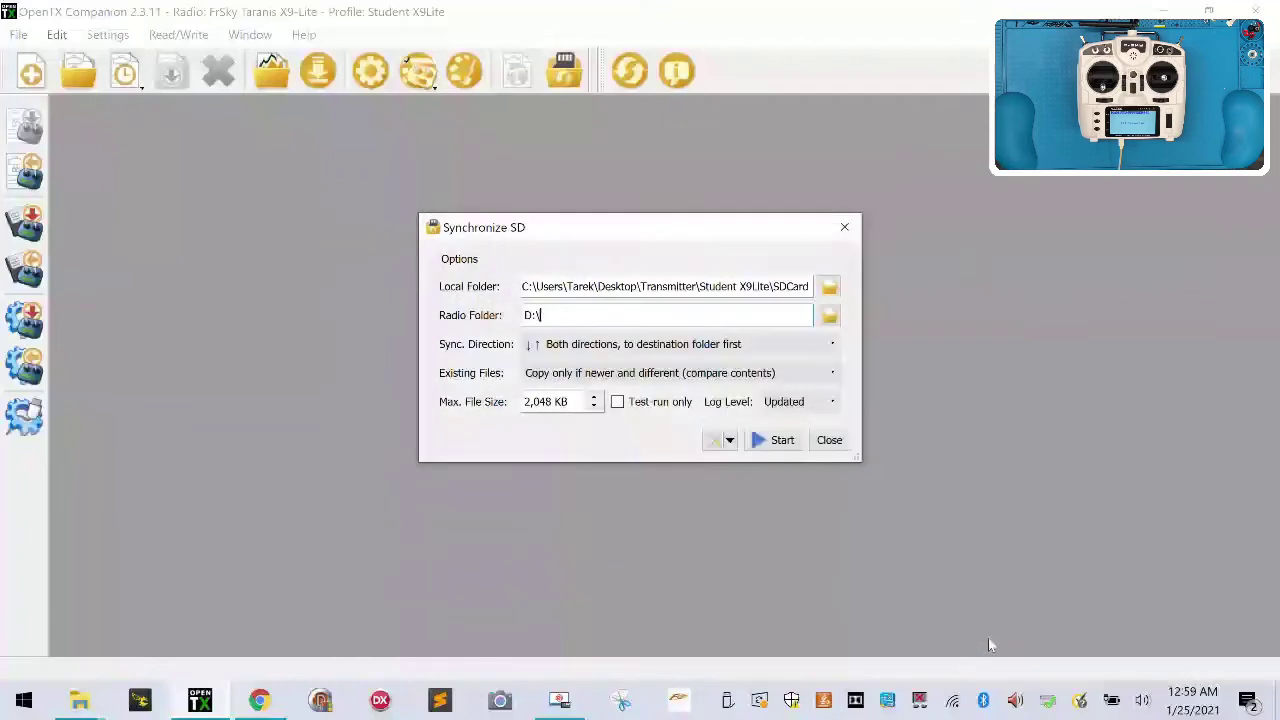
Synchronize the local SDCard folder with the radio's D: drive, run the synchronization a second time, and close the dialog.
click(786, 442)
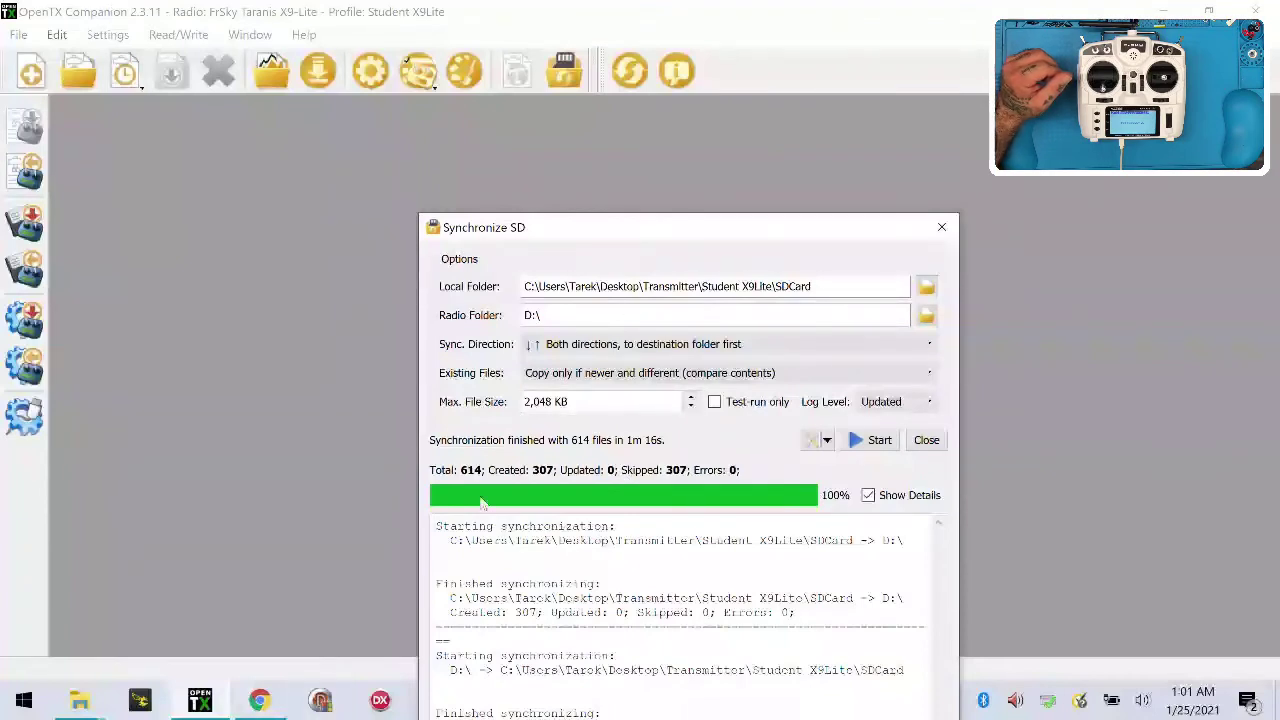
click(889, 447)
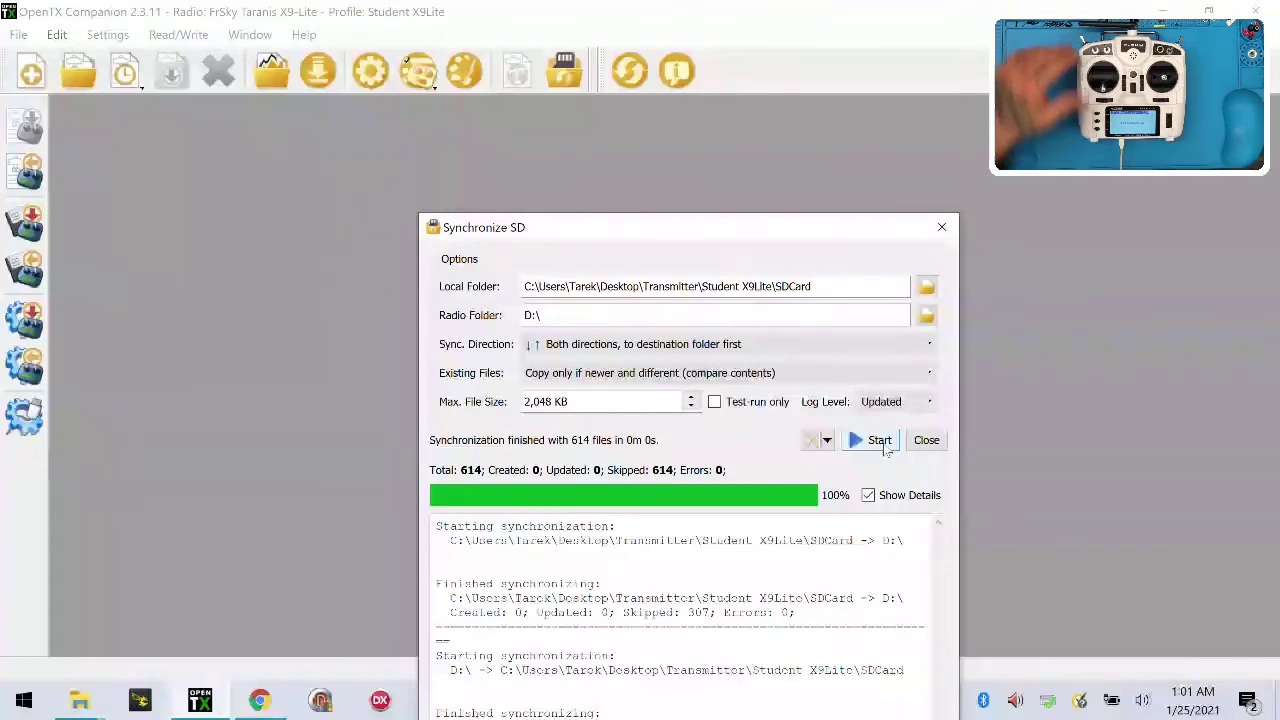
click(926, 440)
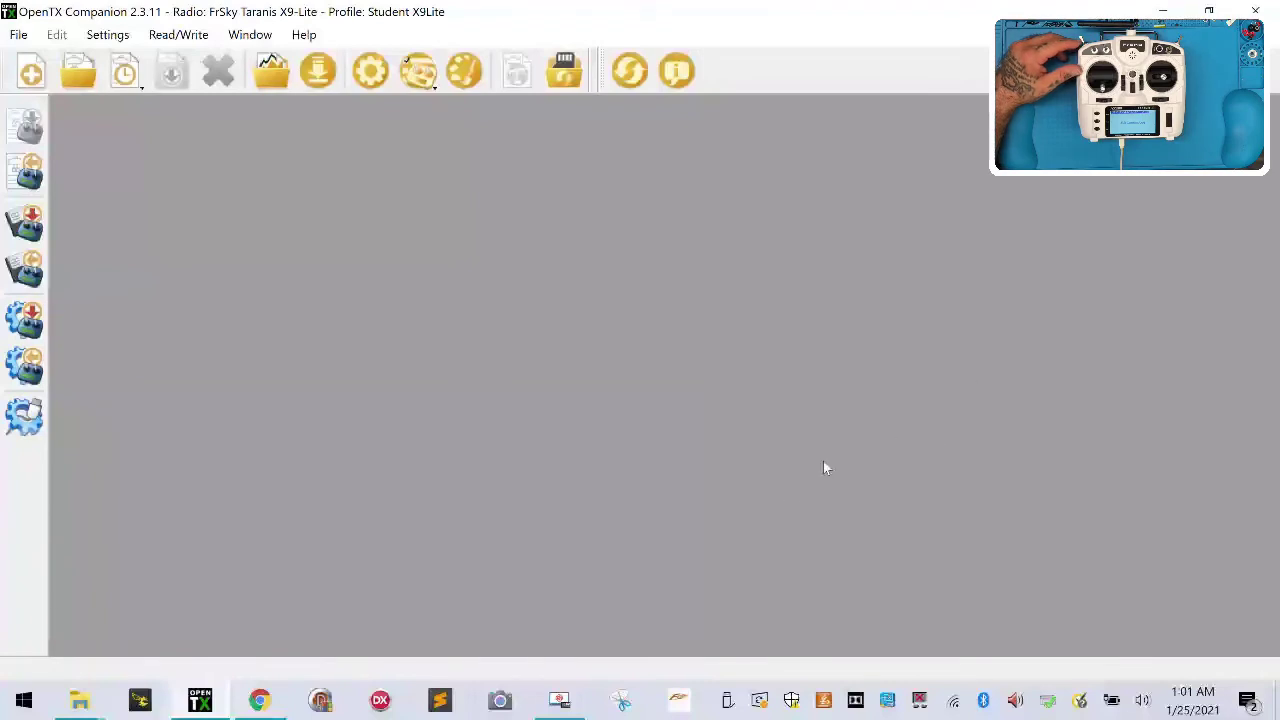
Safely eject the radio's Taranis (E:) and NEW VOLUME (D:) drives from Windows.
click(729, 703)
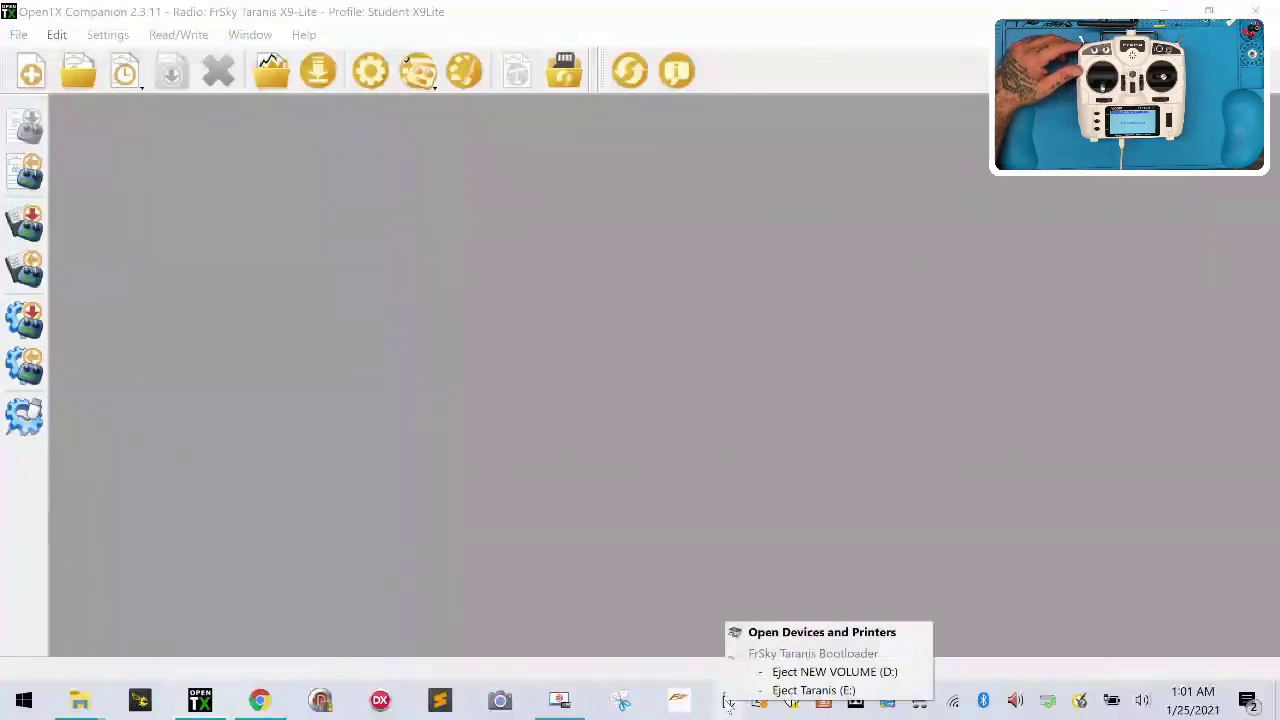
click(805, 692)
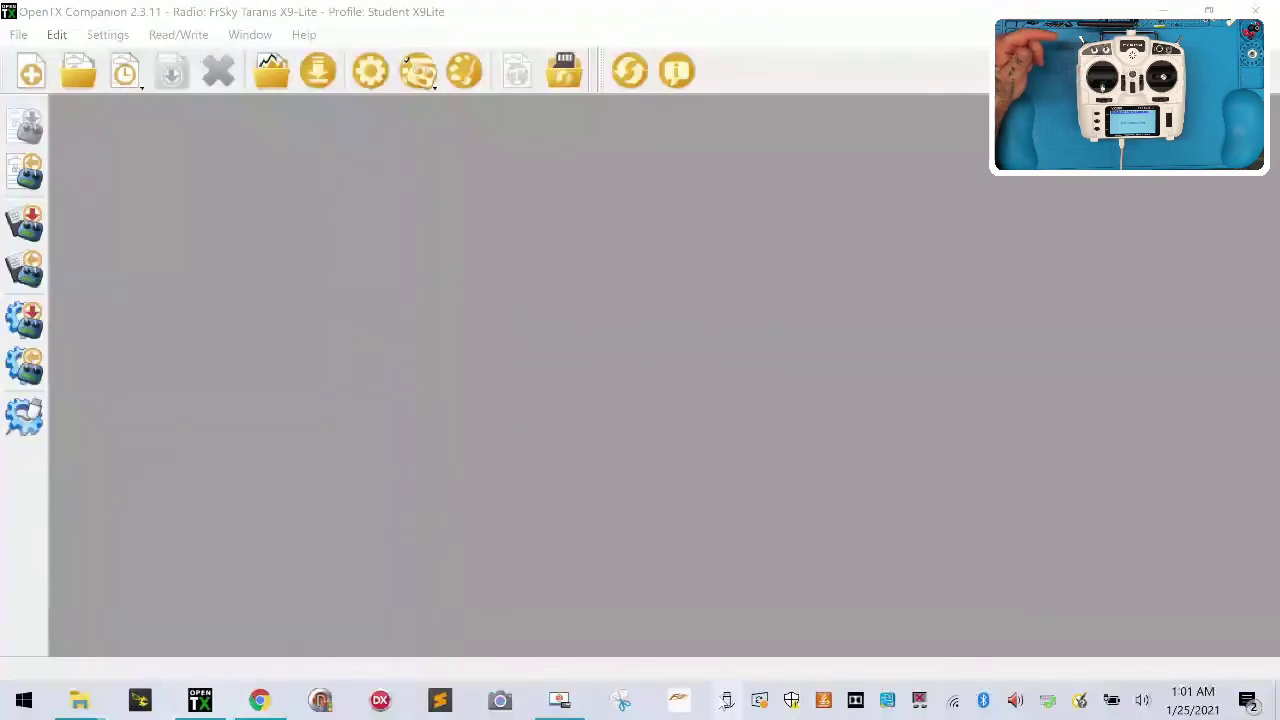
click(728, 704)
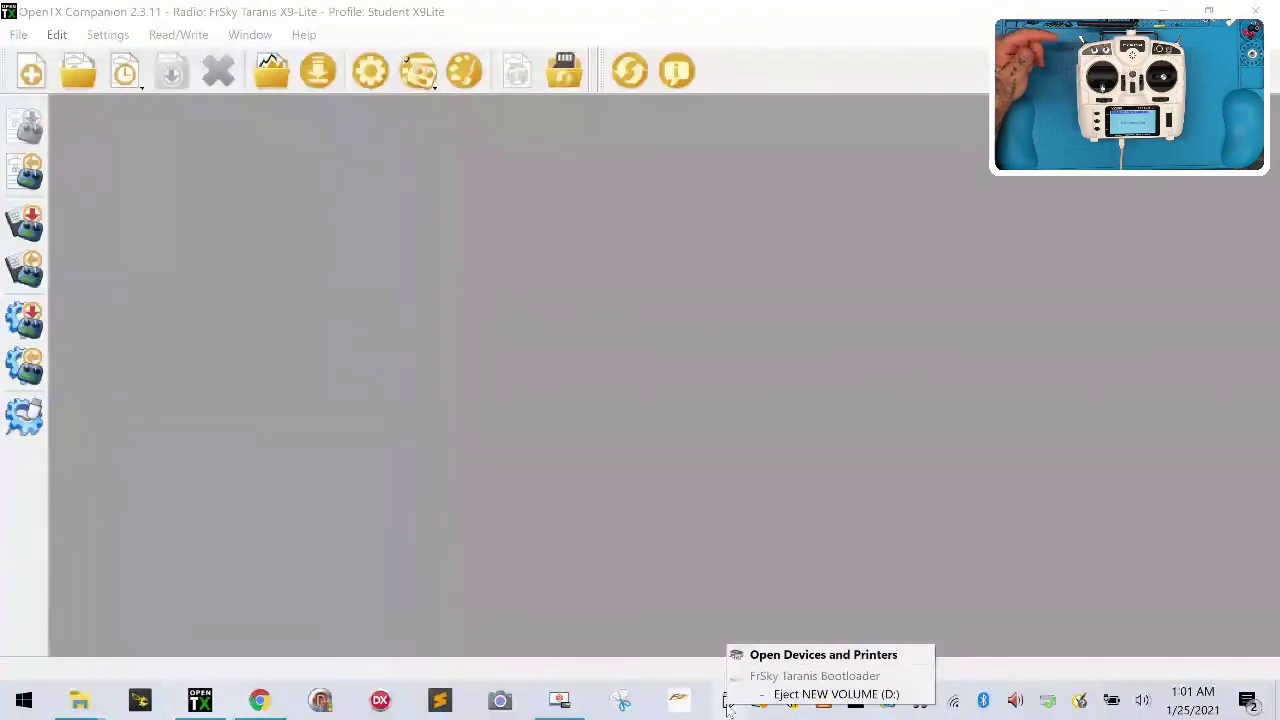
click(802, 696)
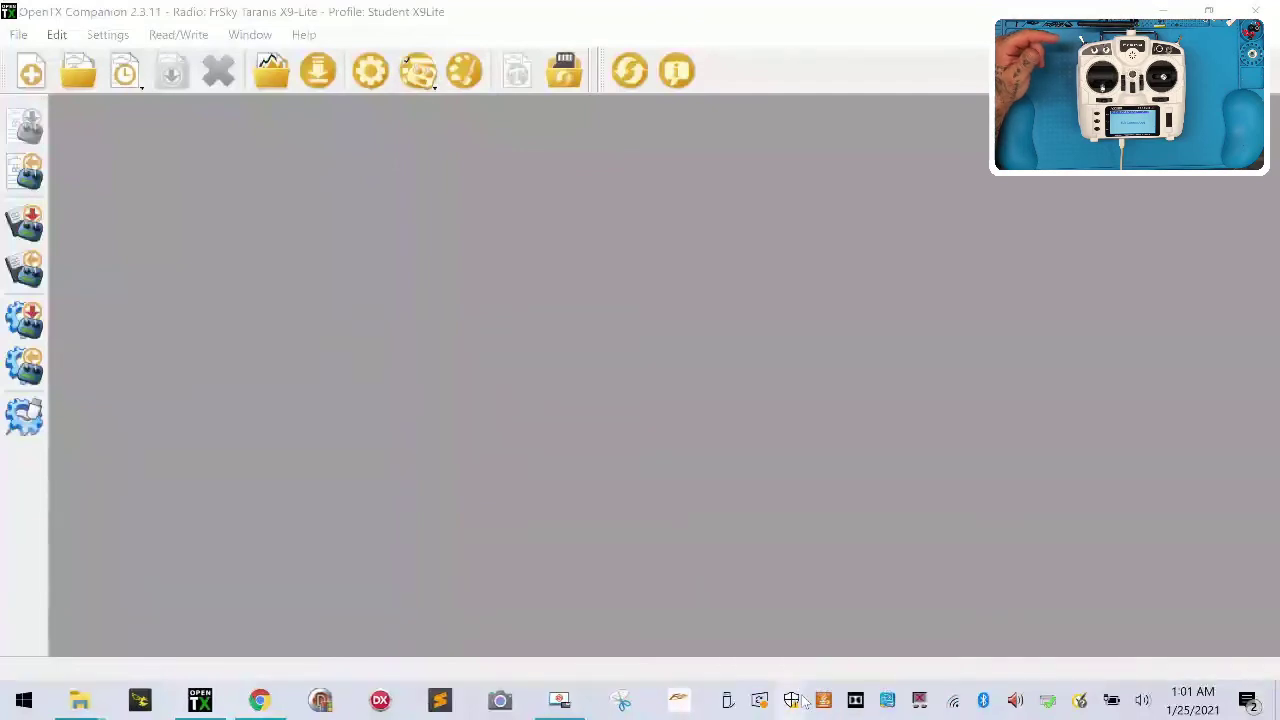